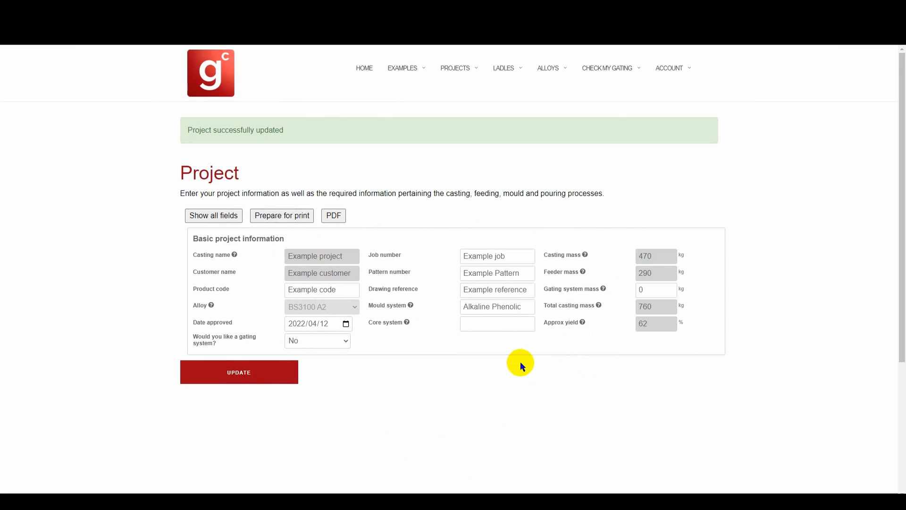
Step: Enable a gating system for the project by choosing Yes
{"action": "left_click", "coordinate": [354, 339]}
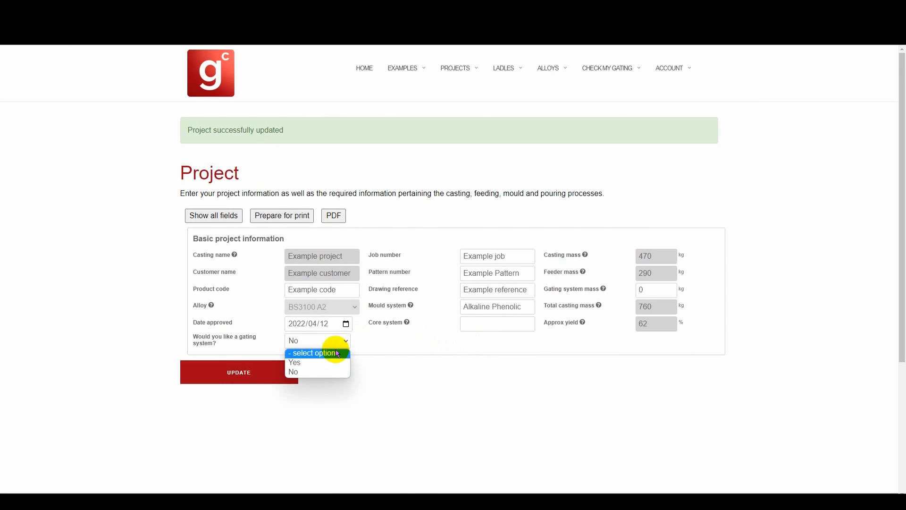
{"action": "left_click", "coordinate": [321, 362]}
{"action": "scroll", "coordinate": [141, 344], "scroll_direction": "down", "scroll_amount": 5}
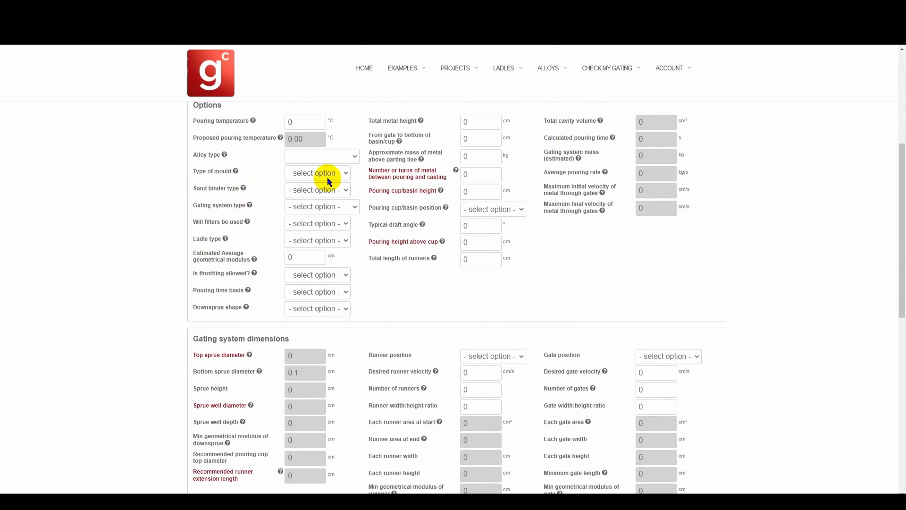
Step: Set the alloy type to Steel and the mould type to Sand
{"action": "left_click", "coordinate": [325, 154]}
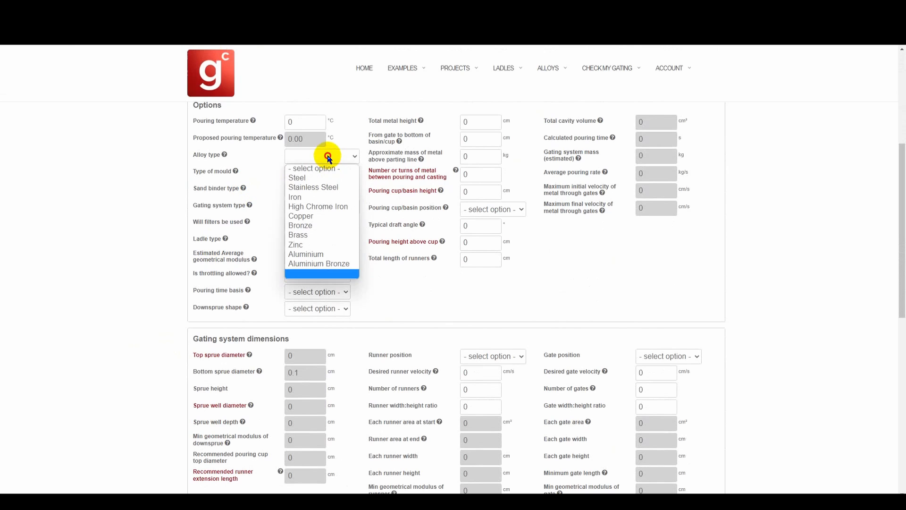
{"action": "left_click", "coordinate": [322, 179]}
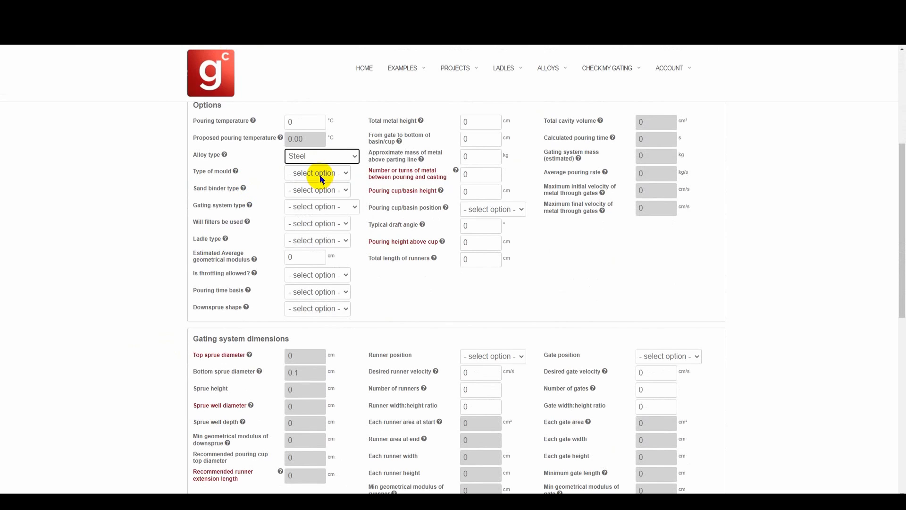
{"action": "left_click", "coordinate": [320, 176]}
{"action": "left_click", "coordinate": [300, 204]}
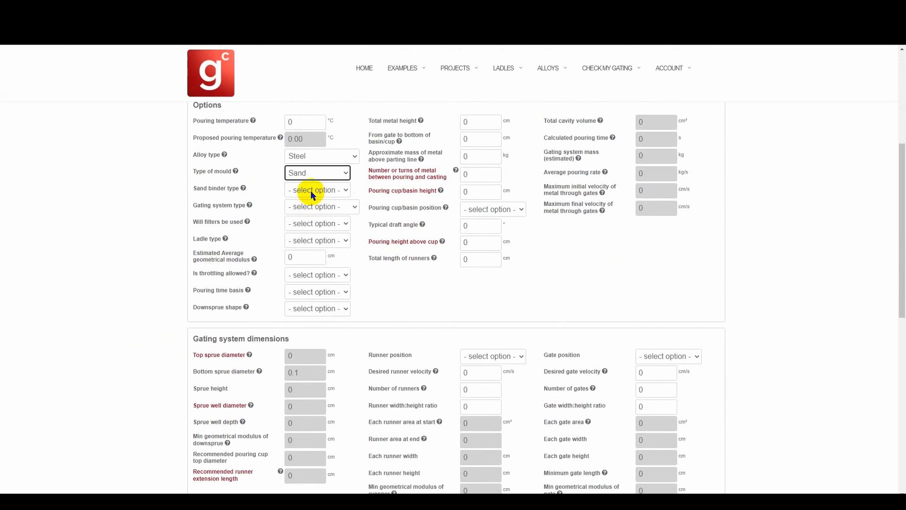
Step: Choose Resin Bonded as the sand binder type and Ceramics/Holloware as the gating system type
{"action": "left_click", "coordinate": [313, 190]}
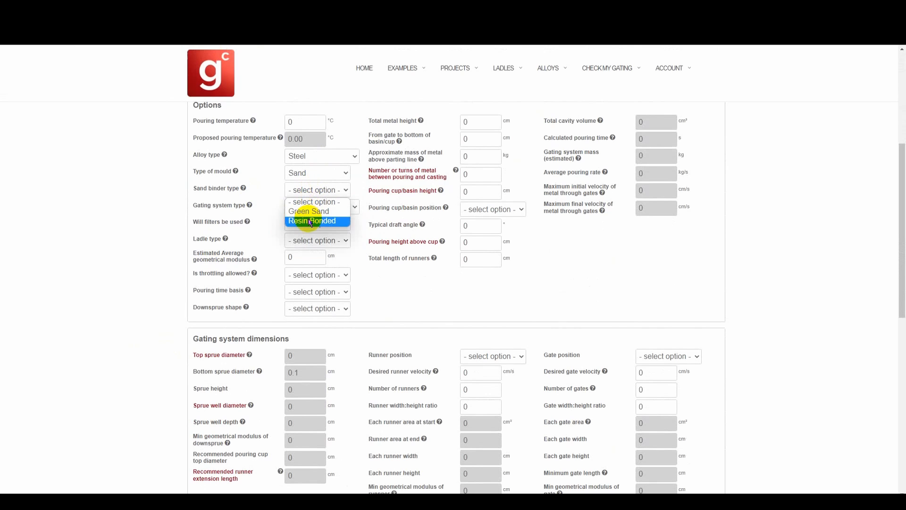
{"action": "left_click", "coordinate": [309, 221]}
{"action": "left_click", "coordinate": [273, 208]}
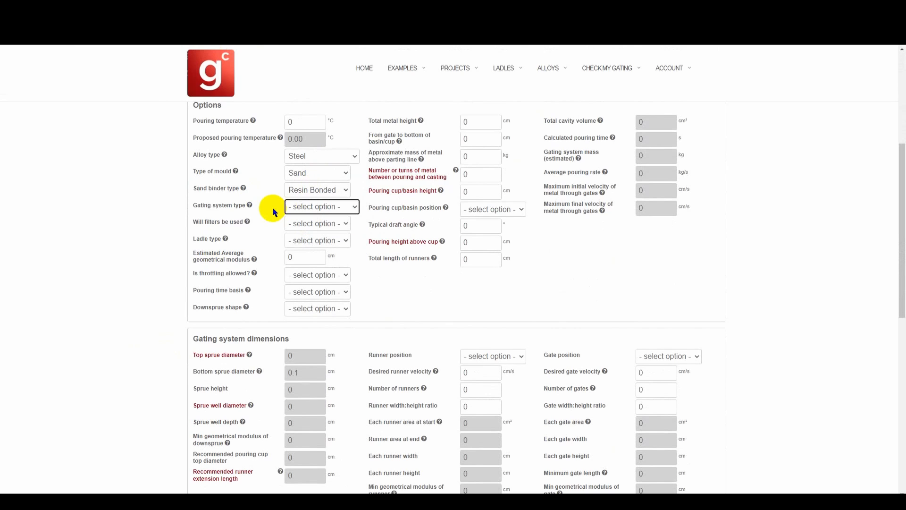
{"action": "left_click", "coordinate": [321, 208]}
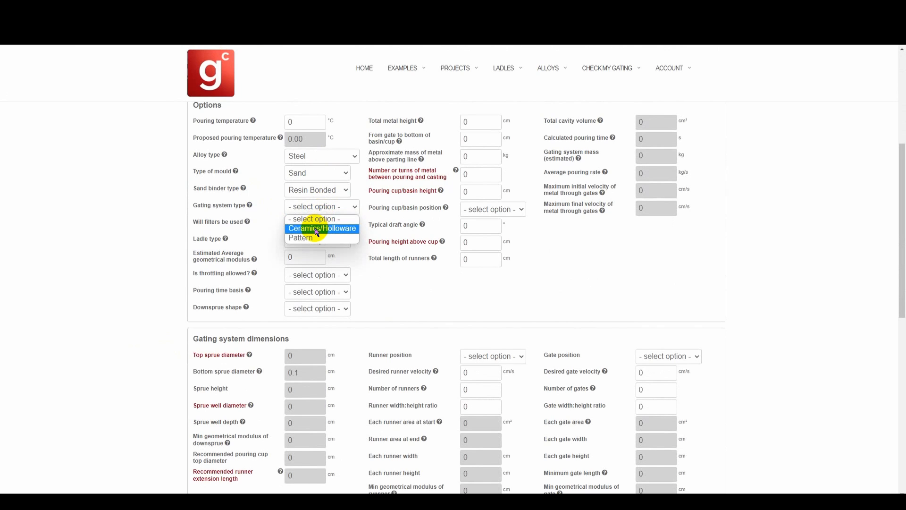
{"action": "left_click", "coordinate": [316, 229]}
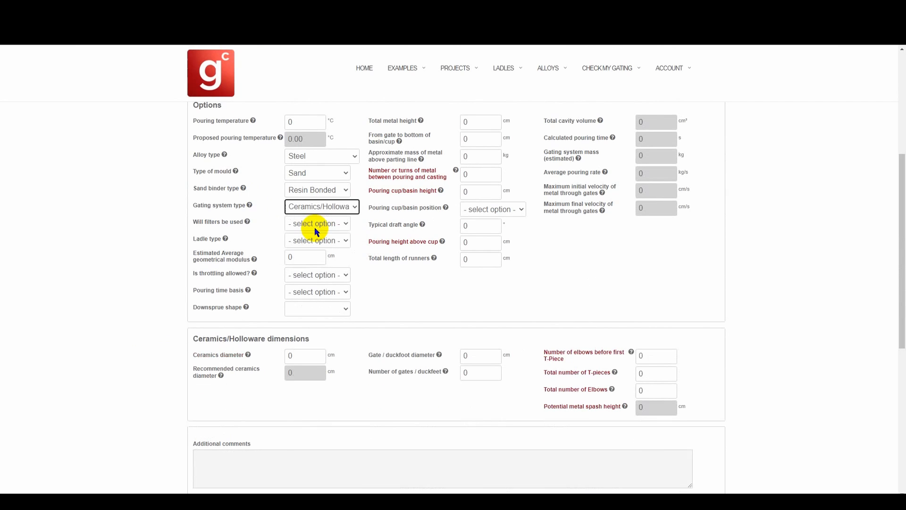
Step: Set filters used to No and the ladle type to Bottom pour
{"action": "left_click", "coordinate": [277, 227]}
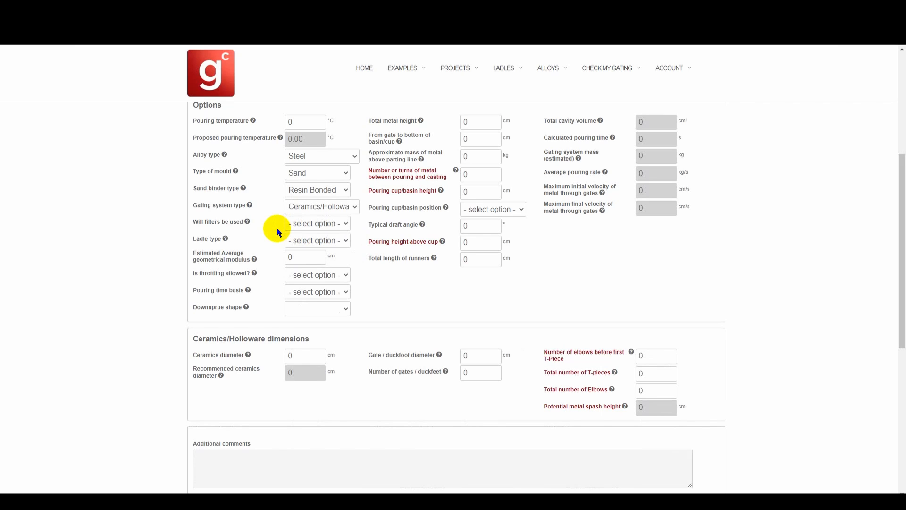
{"action": "left_click", "coordinate": [287, 225]}
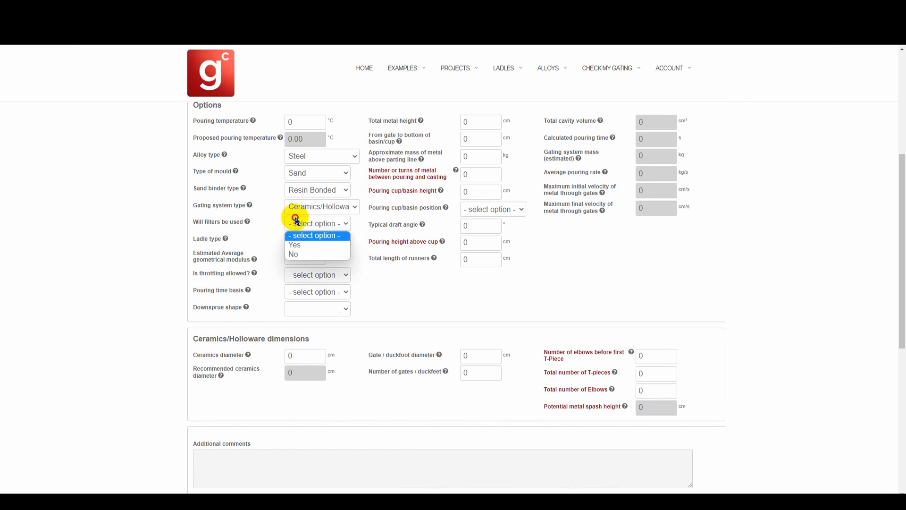
{"action": "left_click", "coordinate": [298, 255]}
{"action": "left_click", "coordinate": [296, 239]}
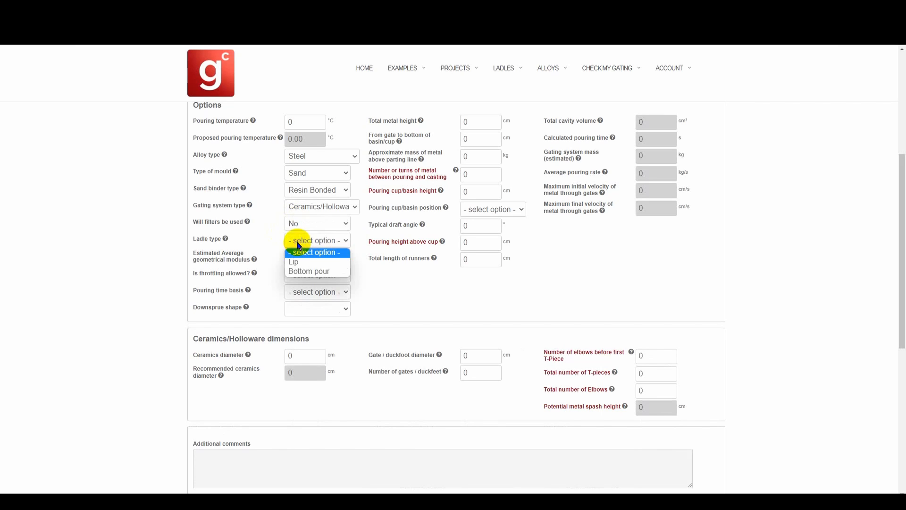
{"action": "left_click", "coordinate": [300, 272]}
Step: Set the estimated average geometrical modulus to 2.5 cm
{"action": "double_click", "coordinate": [297, 258]}
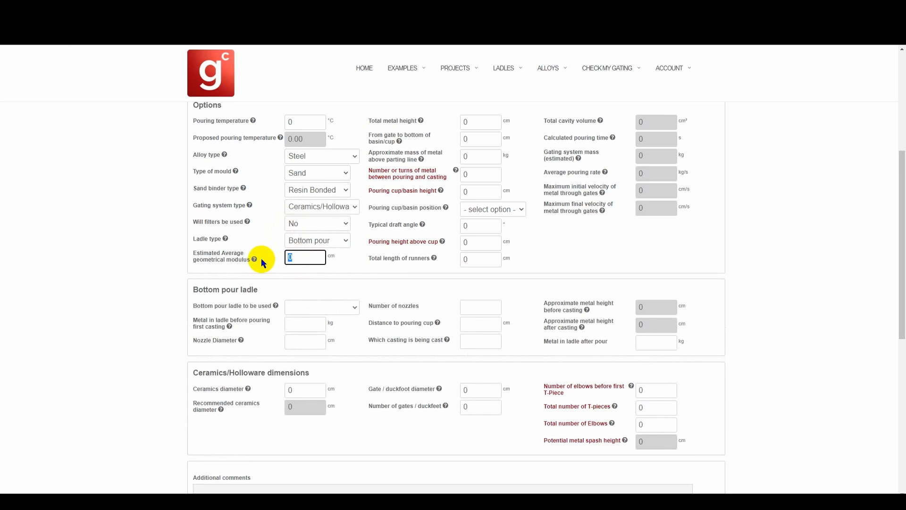
{"action": "type", "text": "2.5"}
{"action": "key", "text": "Tab"}
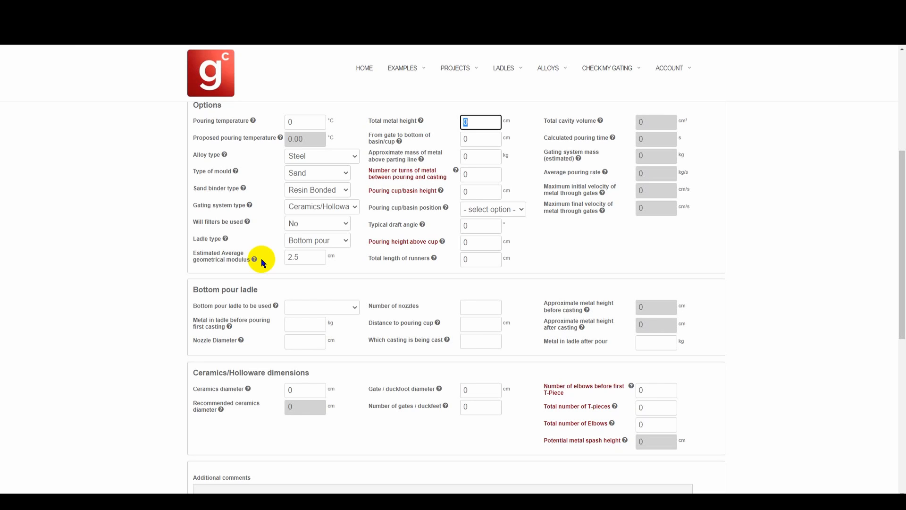
Step: Enter a total metal height of 60 cm and a gate-to-bottom-of-basin distance of 44 cm
{"action": "type", "text": "60"}
{"action": "key", "text": "Tab"}
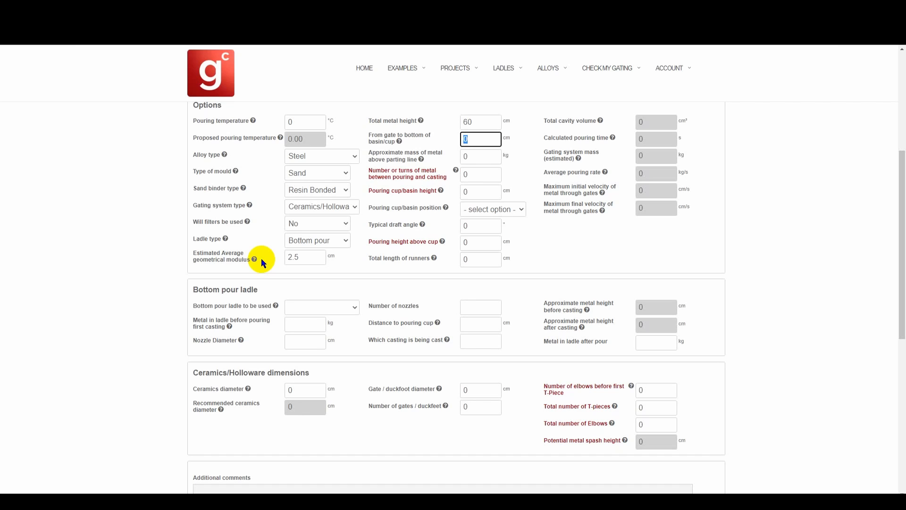
{"action": "type", "text": "44"}
{"action": "key", "text": "Tab"}
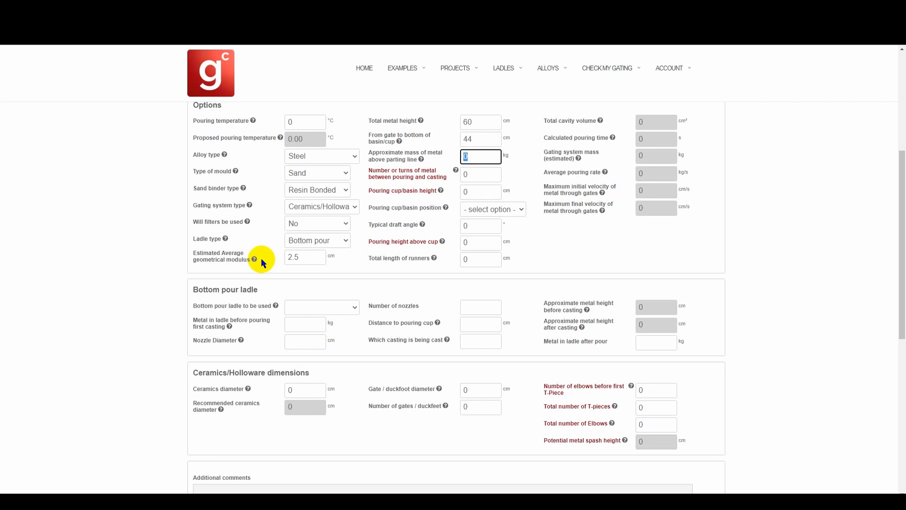
Step: Enter 760 kg as the approximate mass of metal above the parting line
{"action": "scroll", "coordinate": [261, 258], "scroll_direction": "up", "scroll_amount": 3}
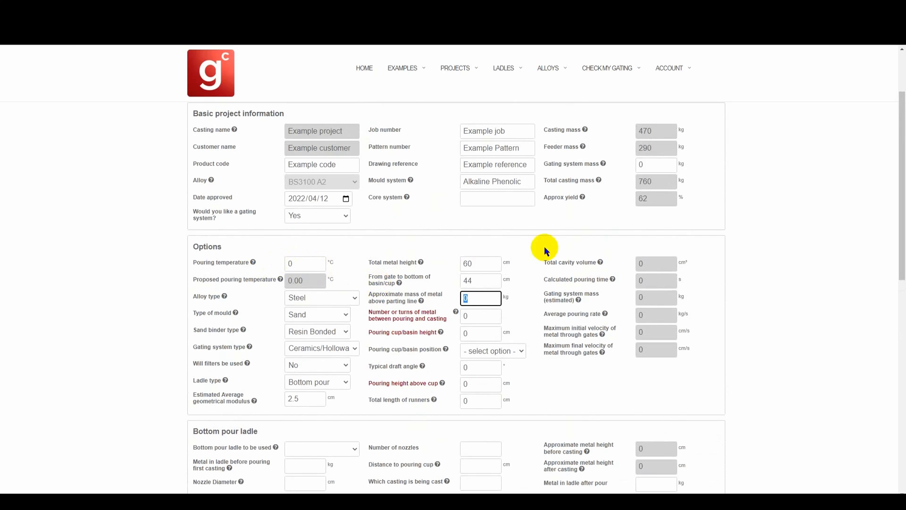
{"action": "left_click_drag", "start_coordinate": [660, 182], "coordinate": [637, 183]}
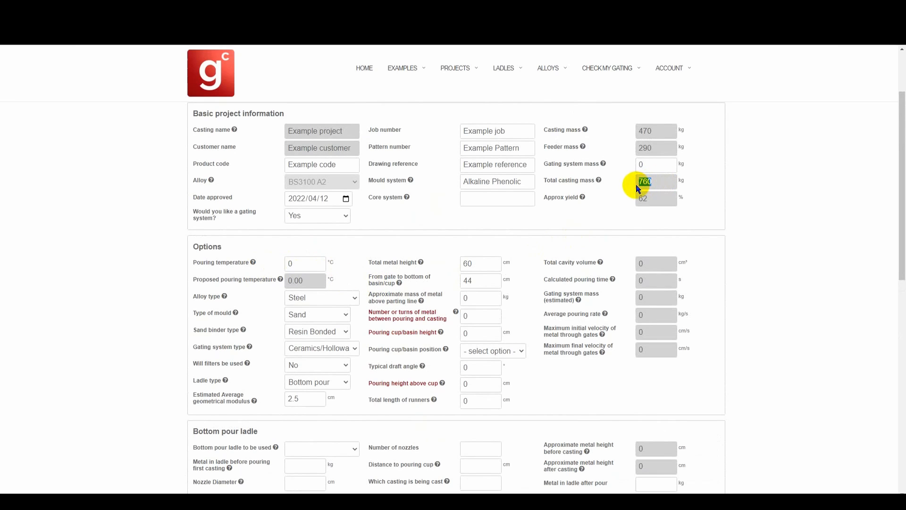
{"action": "left_click", "coordinate": [482, 294]}
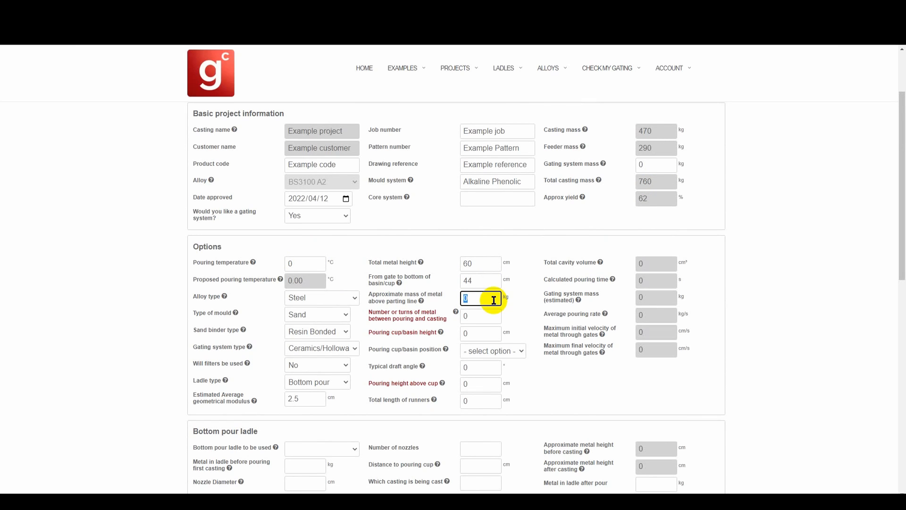
{"action": "type", "text": "760"}
{"action": "key", "text": "Tab"}
Step: Set 3 turns of metal between pouring and casting and a pouring cup/basin height of 25 cm
{"action": "type", "text": "3"}
{"action": "key", "text": "Tab"}
{"action": "type", "text": "25"}
{"action": "key", "text": "Tab"}
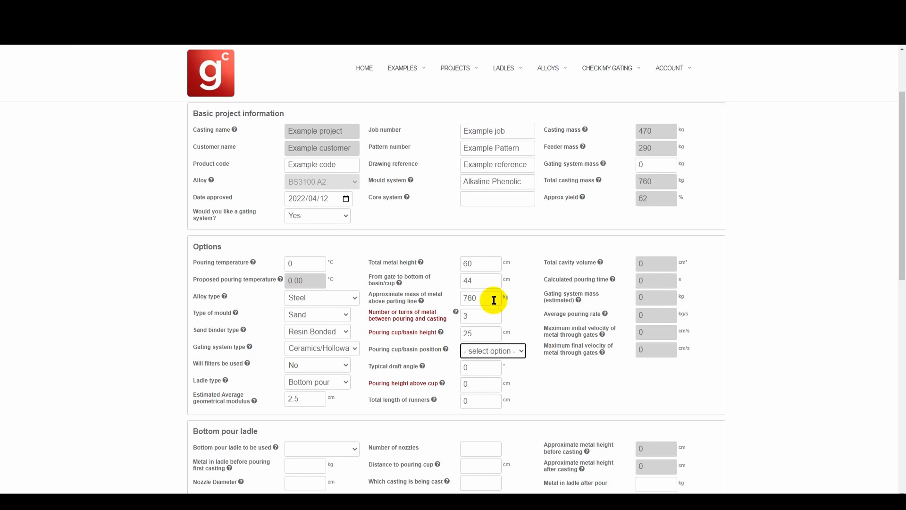
Step: Set the pouring cup/basin position to Top and the pouring height above cup to 10 cm
{"action": "key", "text": "Down"}
{"action": "key", "text": "Tab"}
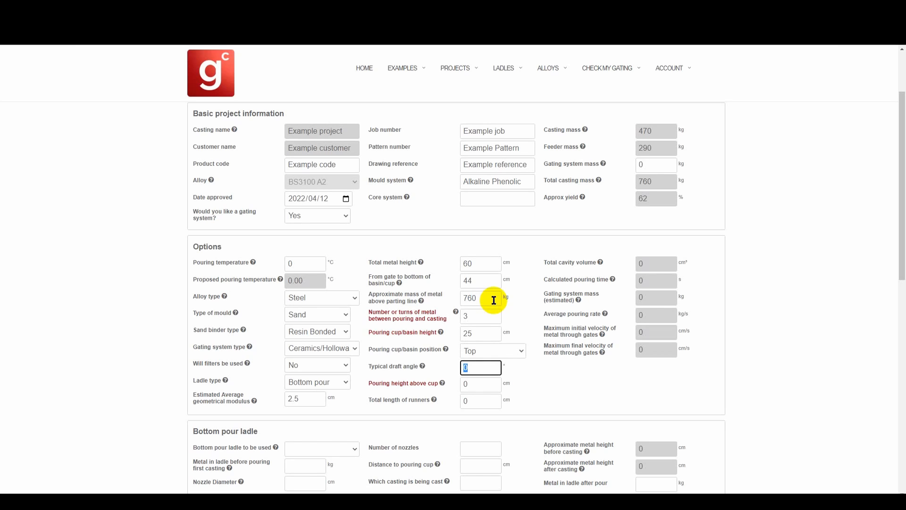
{"action": "key", "text": "Tab"}
{"action": "type", "text": "10"}
{"action": "key", "text": "Tab"}
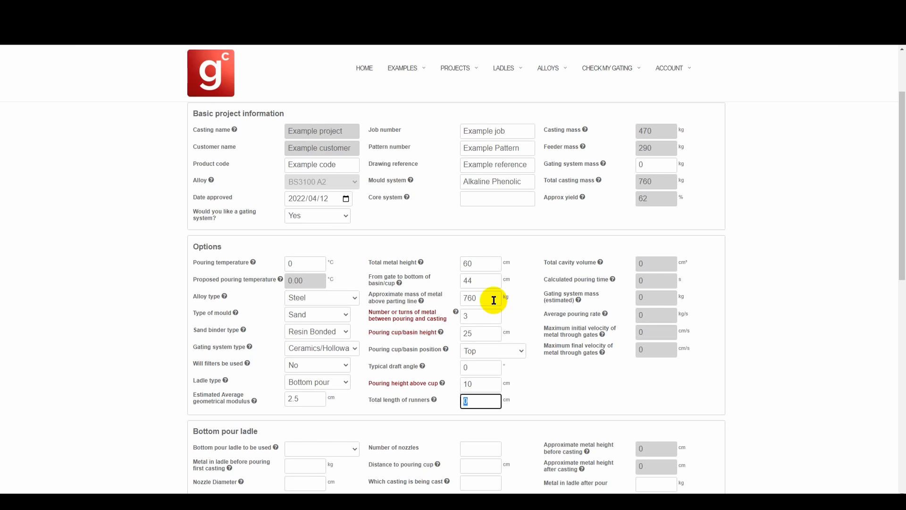
Step: Enter 250 cm as the total length of runners
{"action": "scroll", "coordinate": [503, 304], "scroll_direction": "down", "scroll_amount": 4}
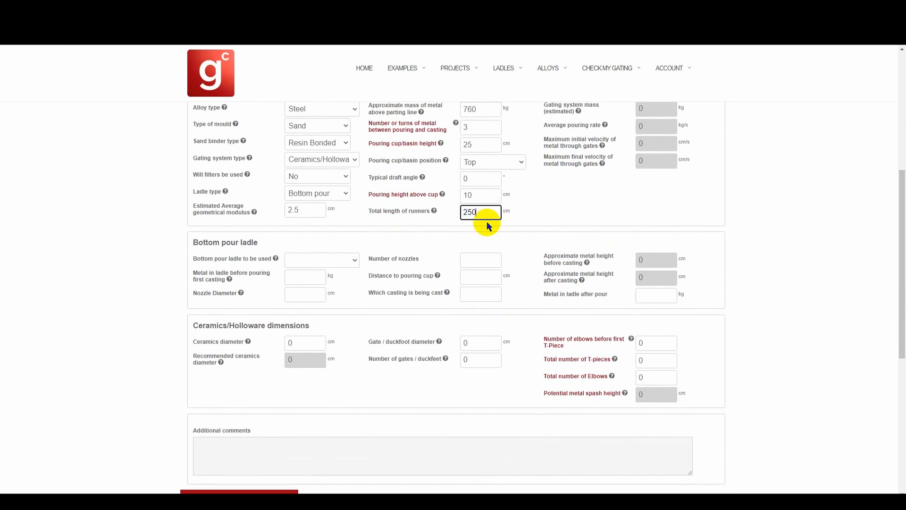
{"action": "type", "text": "250"}
{"action": "key", "text": "Tab"}
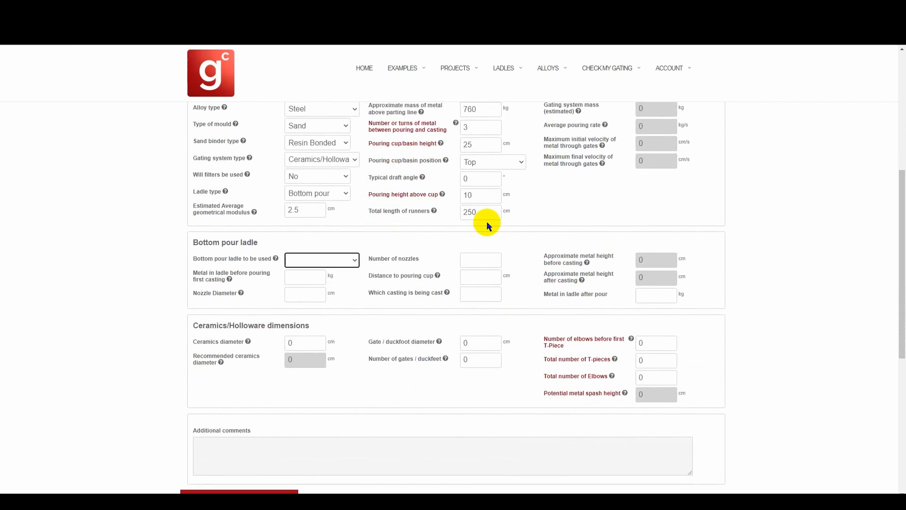
Step: Select the Example 3 tonne bottom pour ladle with 3000 kg metal before pouring and a 4 cm nozzle diameter
{"action": "left_click", "coordinate": [329, 264]}
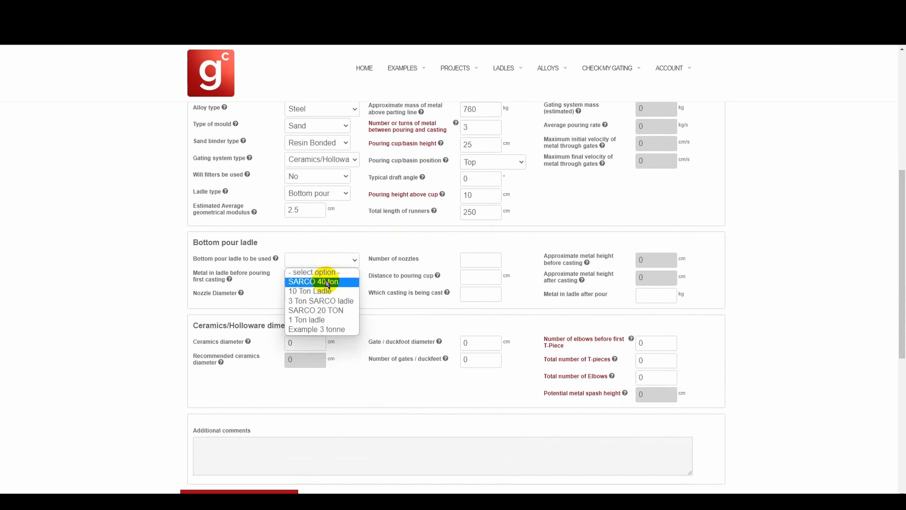
{"action": "left_click", "coordinate": [314, 329]}
{"action": "left_click", "coordinate": [307, 277]}
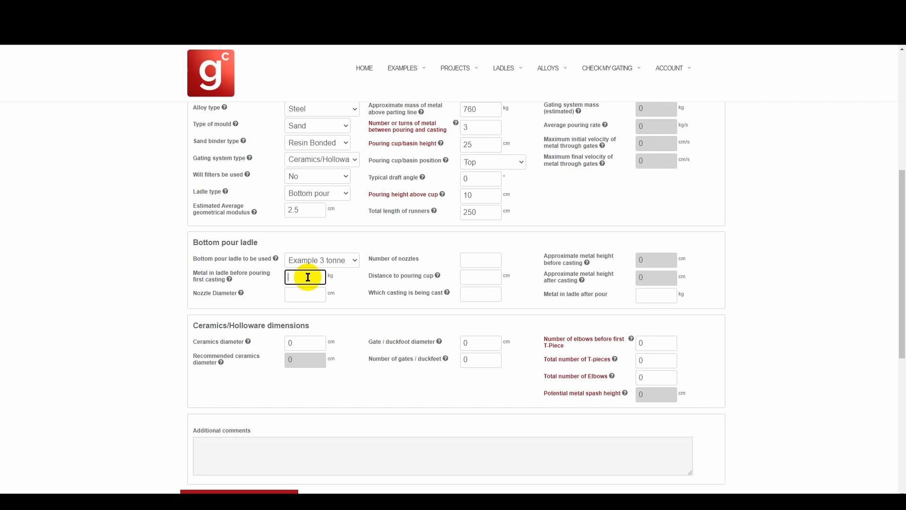
{"action": "type", "text": "3000"}
{"action": "key", "text": "Tab"}
{"action": "type", "text": "4"}
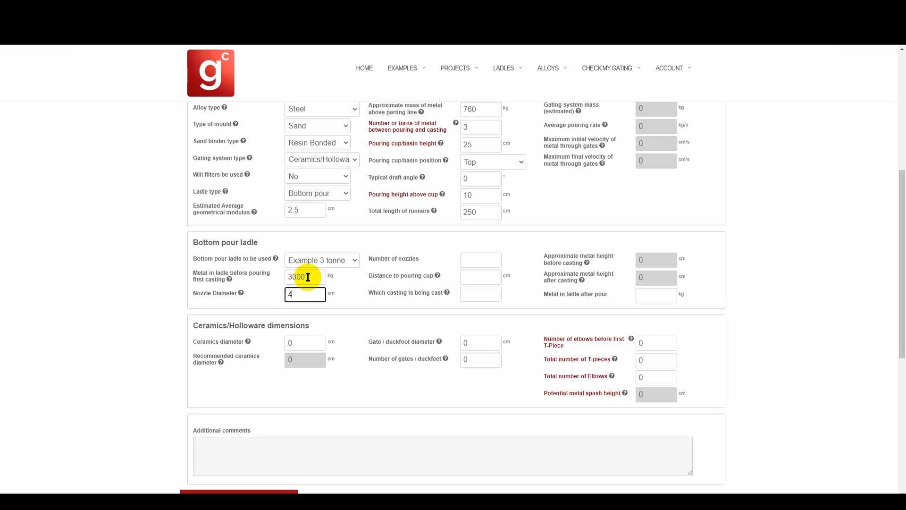
{"action": "key", "text": "Tab"}
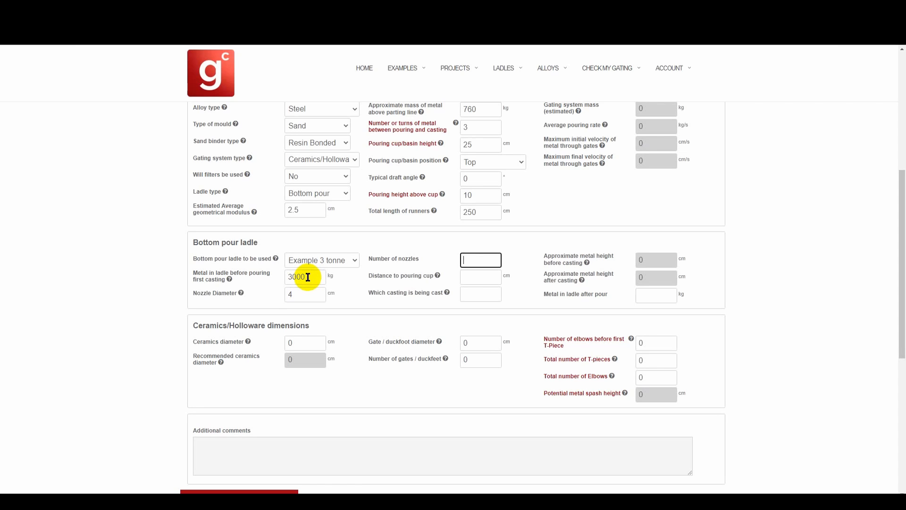
Step: Enter 1 nozzle, a 10 cm distance to the pouring cup, and 1 as the casting being cast
{"action": "type", "text": "1"}
{"action": "key", "text": "Tab"}
{"action": "type", "text": "10"}
{"action": "key", "text": "Tab"}
{"action": "type", "text": "1"}
{"action": "key", "text": "Tab"}
{"action": "key", "text": "Tab"}
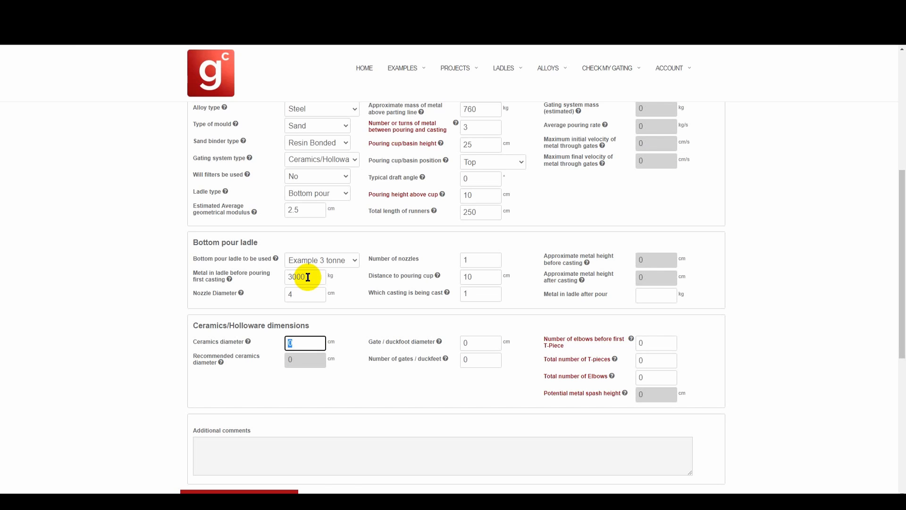
Step: Set the ceramics diameter and gate/duckfoot diameter to 5 cm and the number of gates/duckfeet to 4
{"action": "type", "text": "5"}
{"action": "key", "text": "Tab"}
{"action": "type", "text": "5"}
{"action": "key", "text": "Tab"}
{"action": "type", "text": "4"}
{"action": "key", "text": "Tab"}
{"action": "key", "text": "Tab"}
Step: Set the total number of T-pieces to 3 and the total number of elbows to 6
{"action": "key", "text": "Tab"}
{"action": "key", "text": "Tab"}
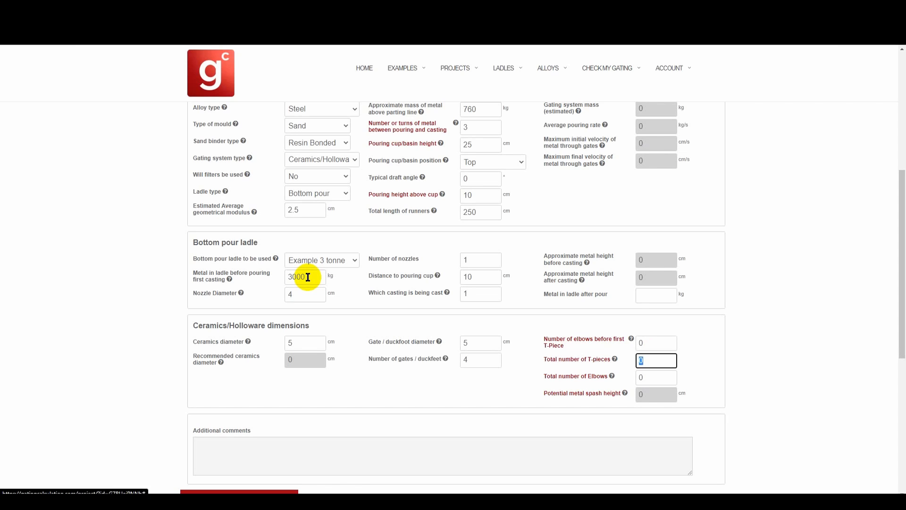
{"action": "type", "text": "3"}
{"action": "key", "text": "Tab"}
{"action": "key", "text": "Tab"}
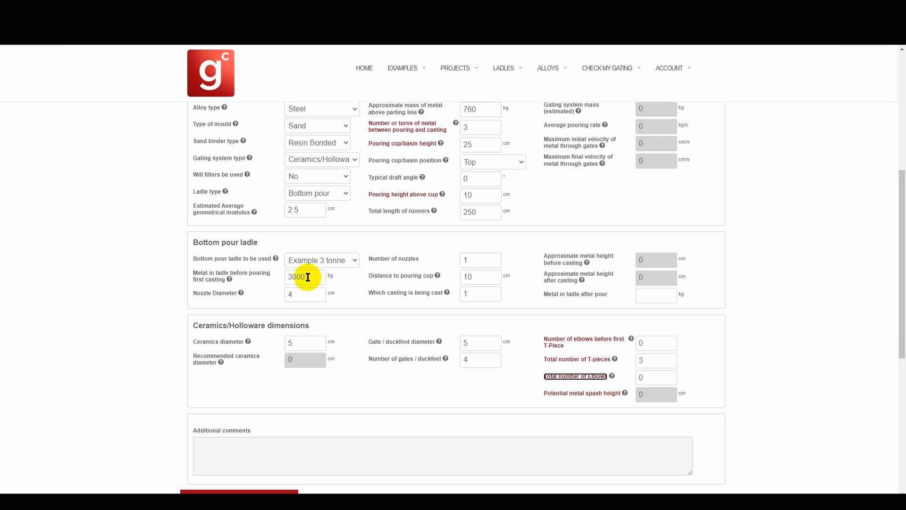
{"action": "type", "text": "6"}
{"action": "key", "text": "Tab"}
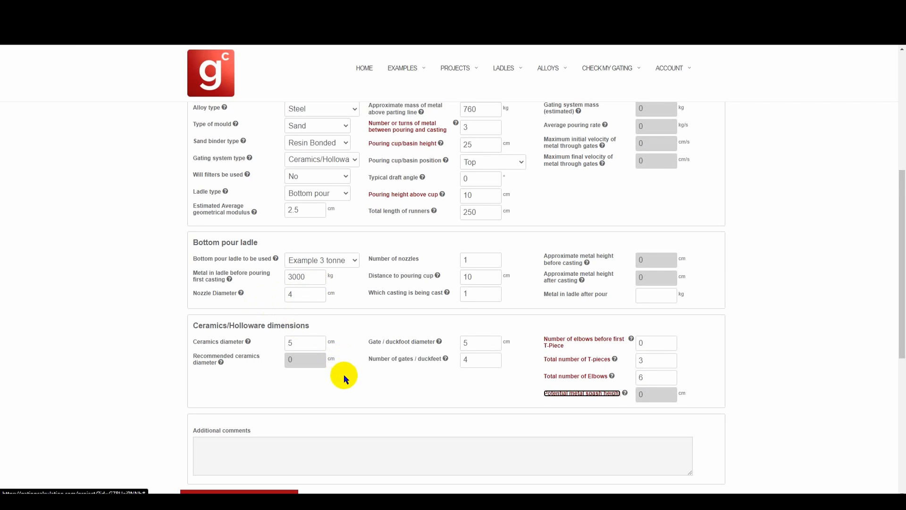
Step: Submit the updated project data
{"action": "scroll", "coordinate": [344, 375], "scroll_direction": "down", "scroll_amount": 1}
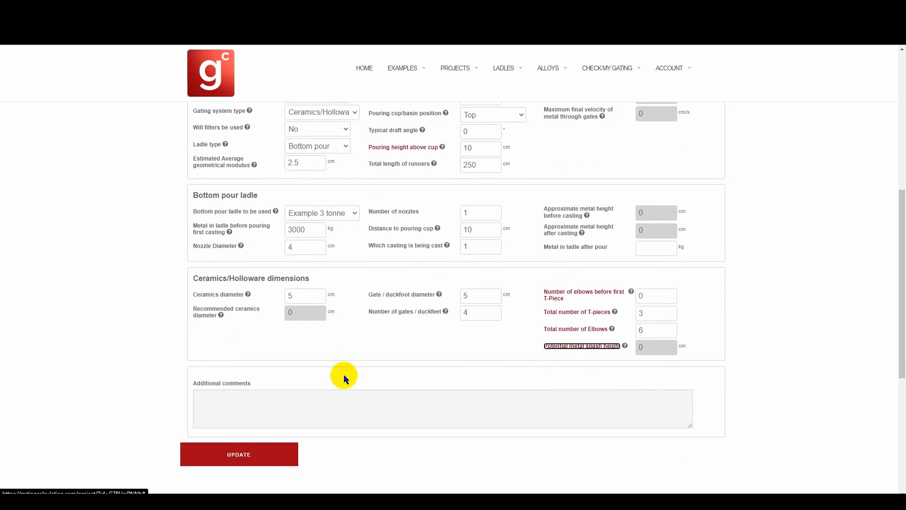
{"action": "left_click", "coordinate": [663, 329]}
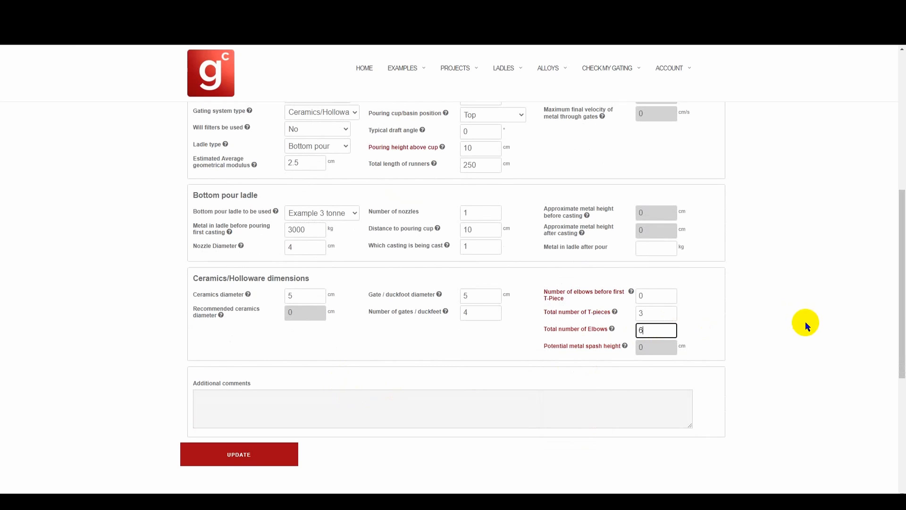
{"action": "key", "text": "Return"}
{"action": "scroll", "coordinate": [667, 333], "scroll_direction": "down", "scroll_amount": 3}
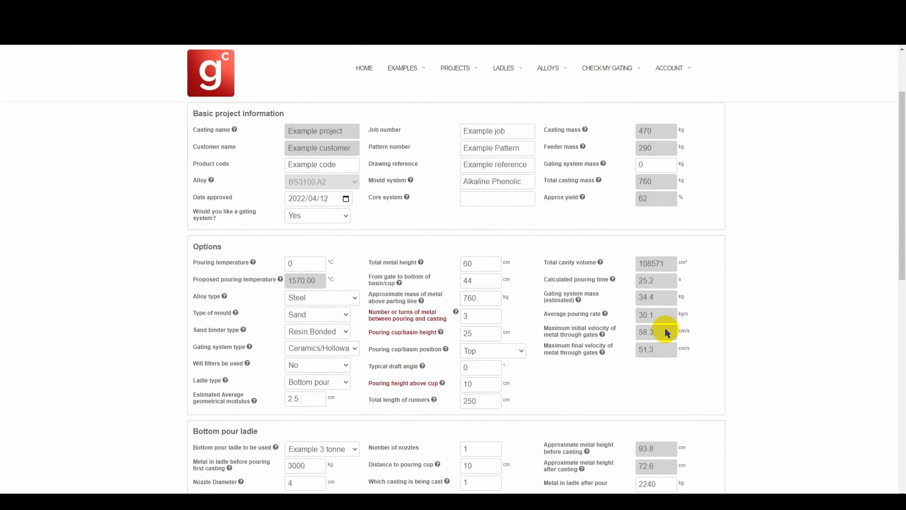
Step: Set the gating system mass to 35 kg and submit the project
{"action": "double_click", "coordinate": [658, 297]}
{"action": "double_click", "coordinate": [654, 164]}
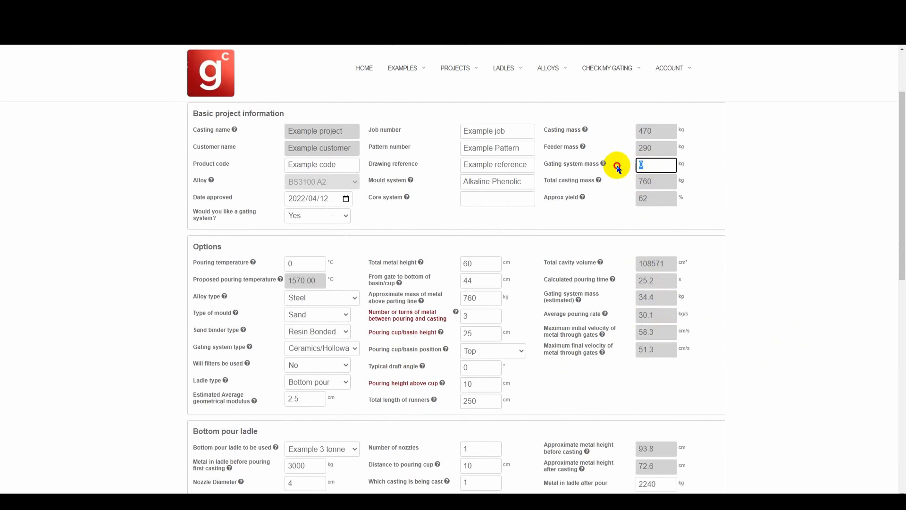
{"action": "type", "text": "35"}
{"action": "key", "text": "Return"}
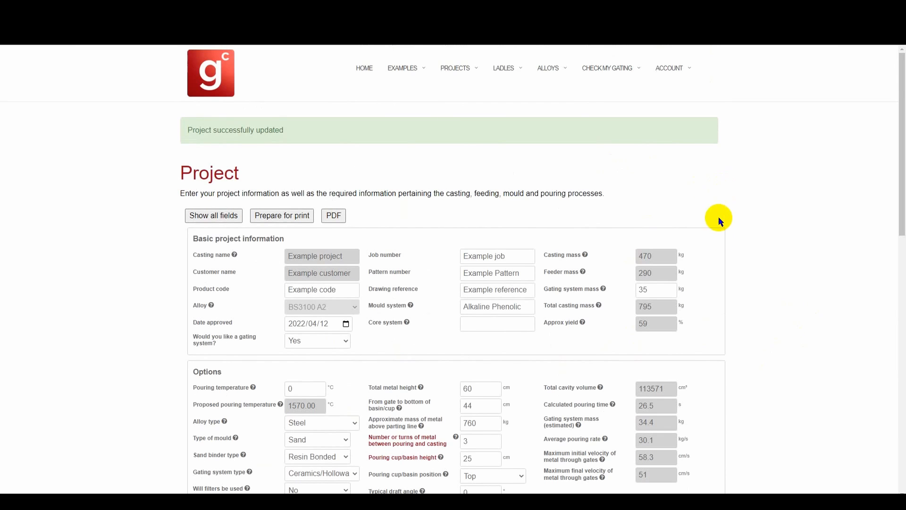
Step: Set the pouring temperature to 1570 °C and submit the project
{"action": "scroll", "coordinate": [717, 231], "scroll_direction": "down", "scroll_amount": 3}
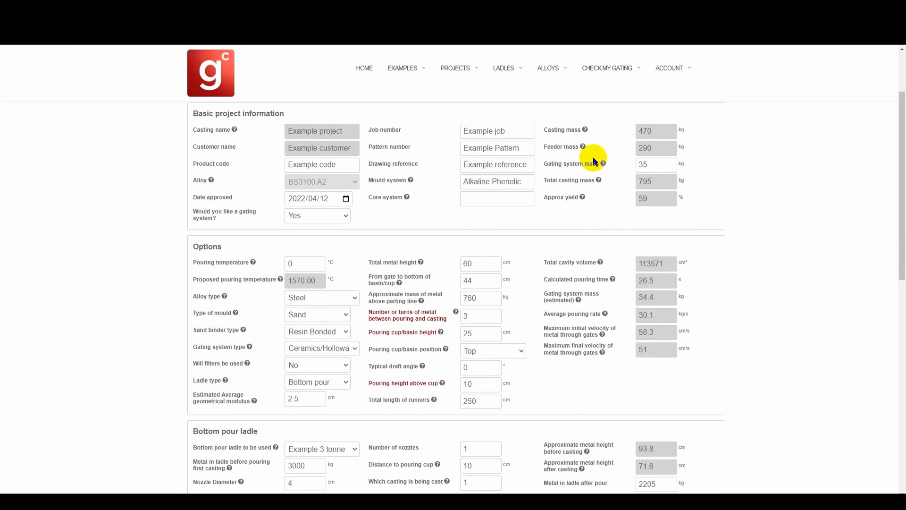
{"action": "double_click", "coordinate": [653, 164]}
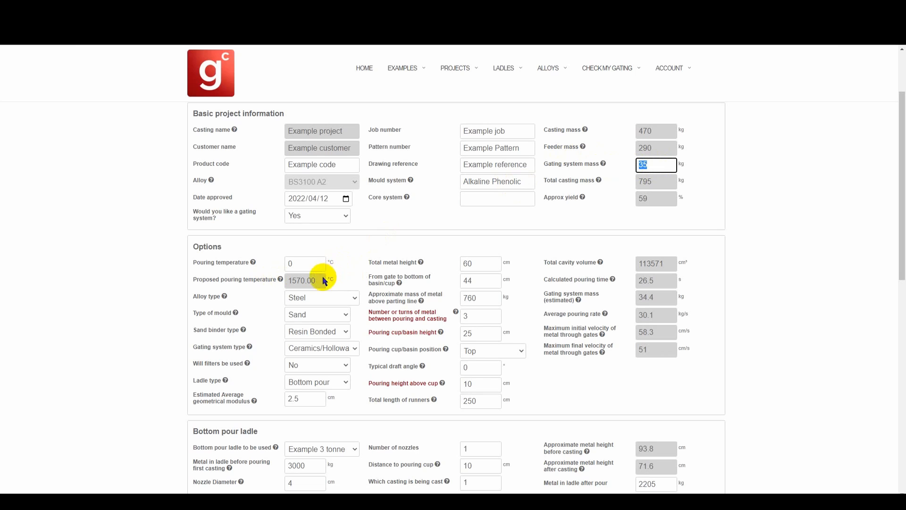
{"action": "left_click_drag", "start_coordinate": [652, 200], "coordinate": [640, 200]}
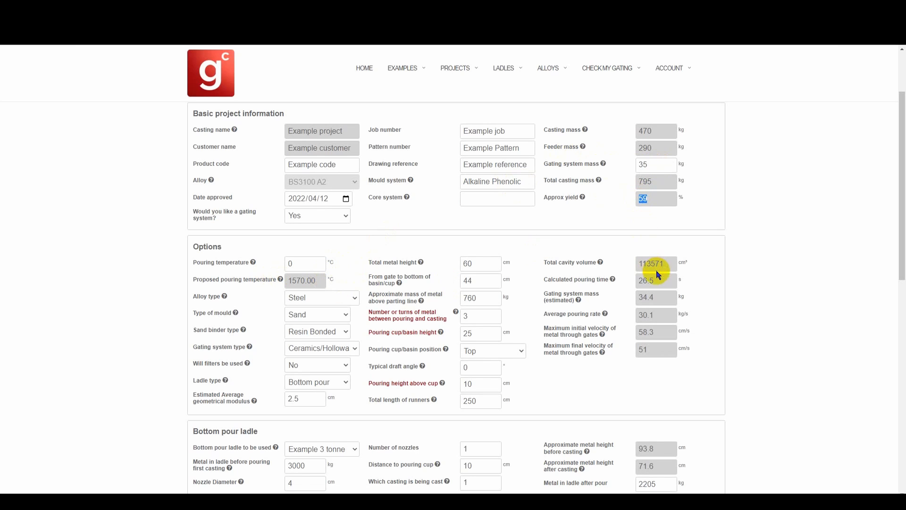
{"action": "left_click_drag", "start_coordinate": [658, 281], "coordinate": [646, 280]}
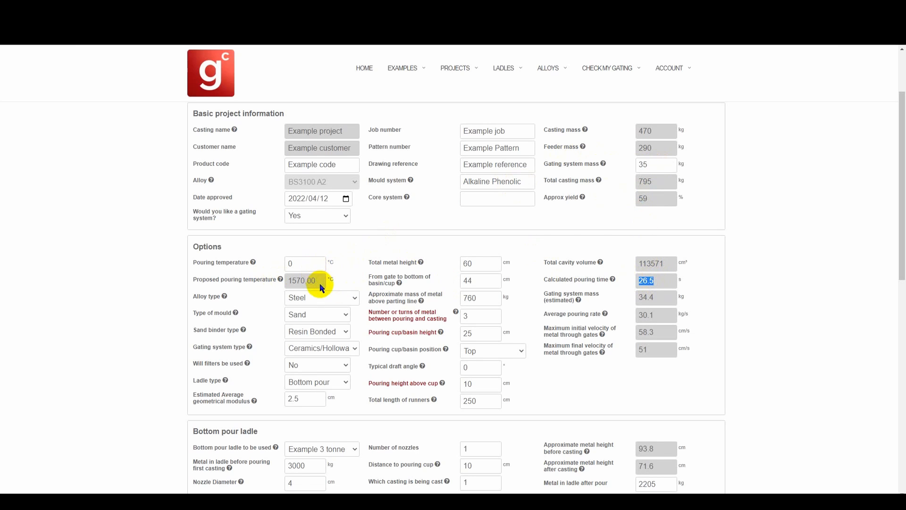
{"action": "left_click_drag", "start_coordinate": [319, 282], "coordinate": [296, 283]}
{"action": "left_click", "coordinate": [300, 263]}
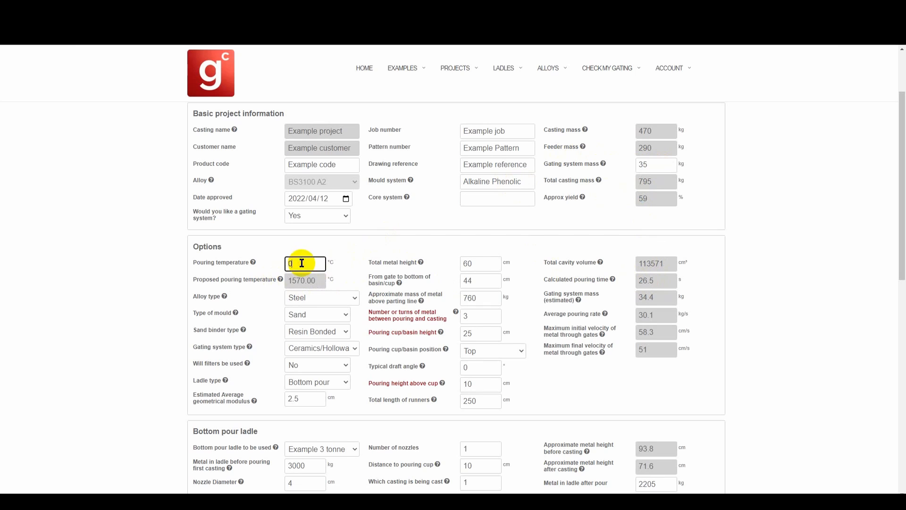
{"action": "double_click", "coordinate": [299, 263]}
{"action": "type", "text": "570"}
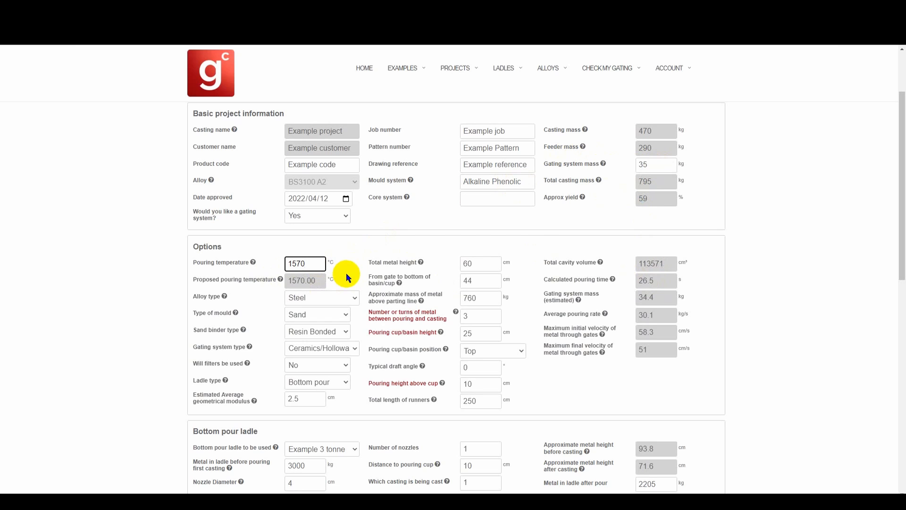
{"action": "key", "text": "Return"}
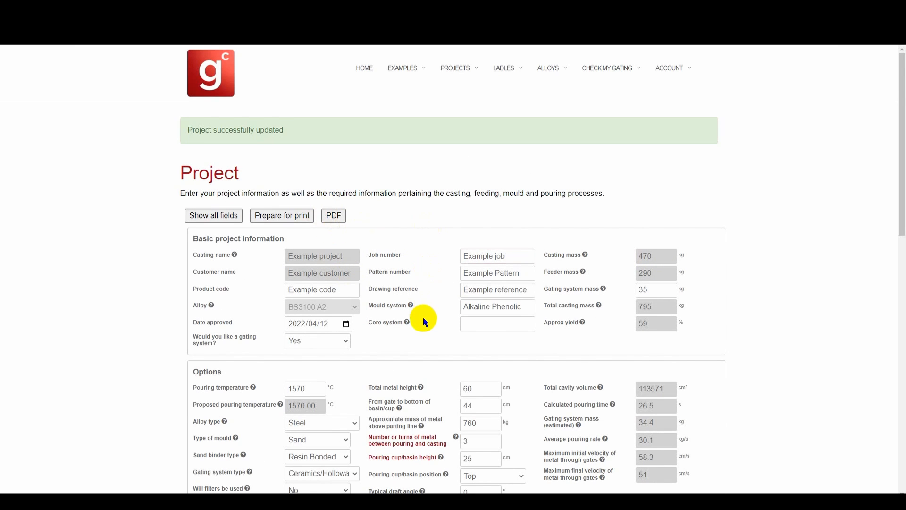
Step: Set the casting being cast to 3 and submit the project
{"action": "scroll", "coordinate": [423, 318], "scroll_direction": "down", "scroll_amount": 3}
{"action": "mouse_move", "coordinate": [424, 323]}
{"action": "scroll", "coordinate": [425, 323], "scroll_direction": "down", "scroll_amount": 3}
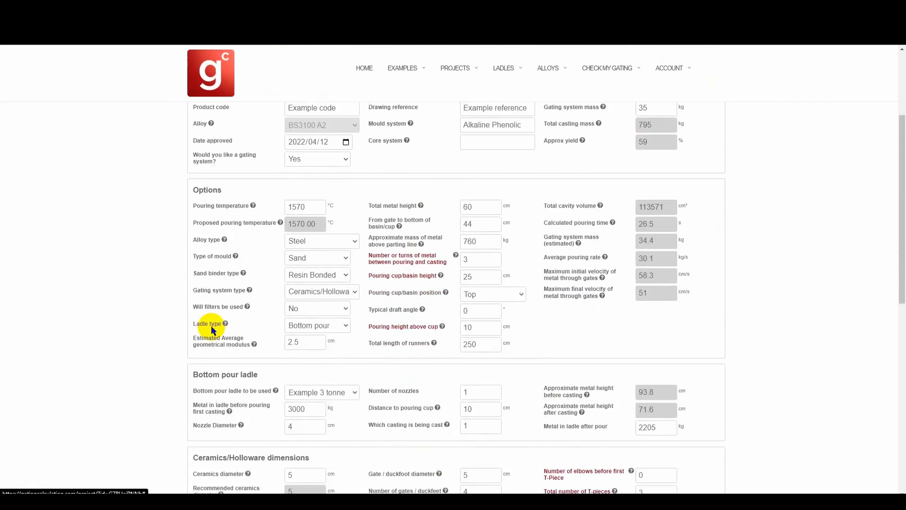
{"action": "double_click", "coordinate": [472, 341]}
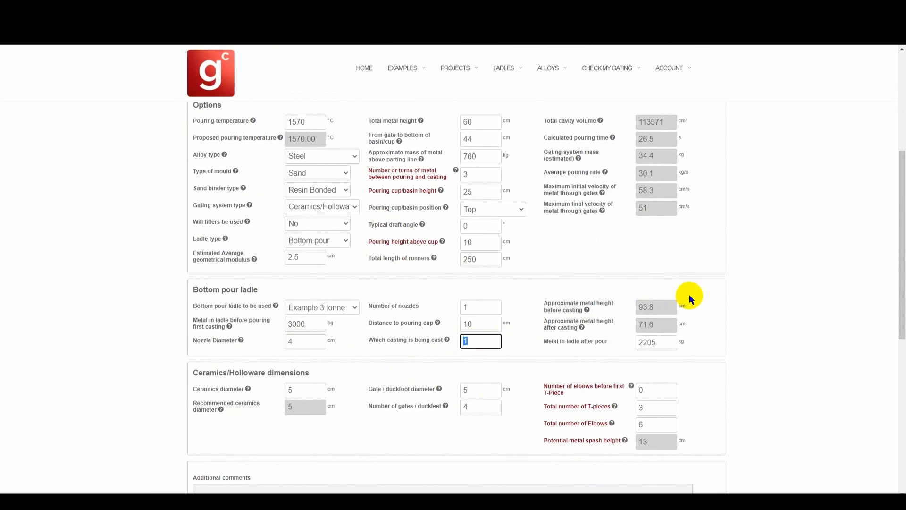
{"action": "type", "text": "3"}
{"action": "key", "text": "Return"}
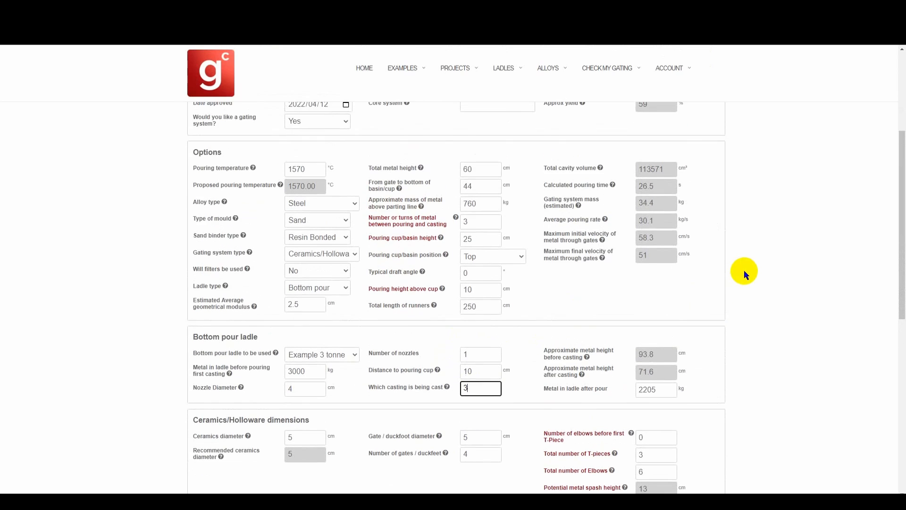
Step: Review the warning and the calculated pouring time and velocities for this casting
{"action": "scroll", "coordinate": [663, 370], "scroll_direction": "down", "scroll_amount": 1}
{"action": "left_click_drag", "start_coordinate": [656, 400], "coordinate": [630, 407]}
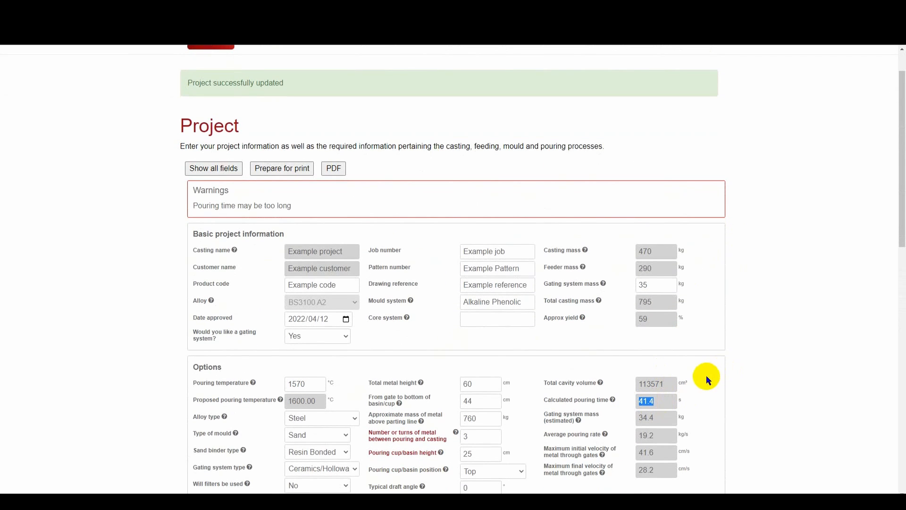
{"action": "left_click_drag", "start_coordinate": [293, 205], "coordinate": [190, 213]}
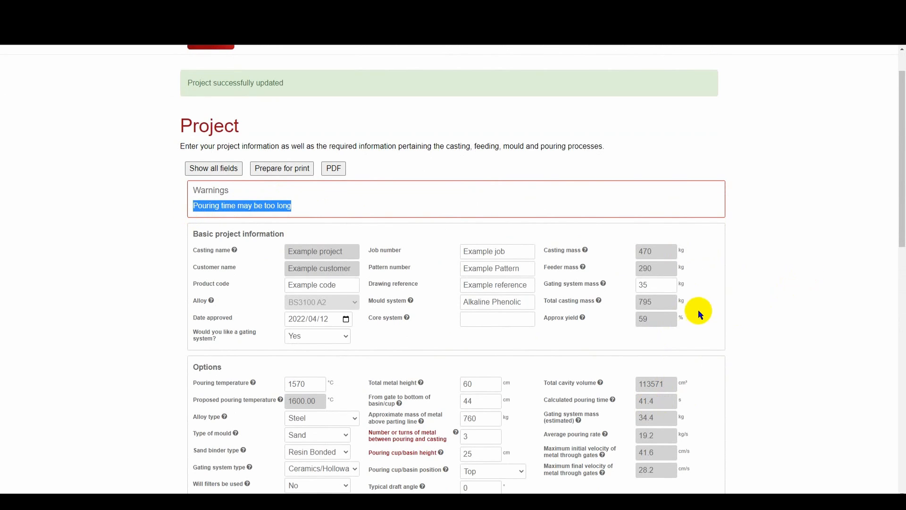
{"action": "left_click", "coordinate": [661, 289]}
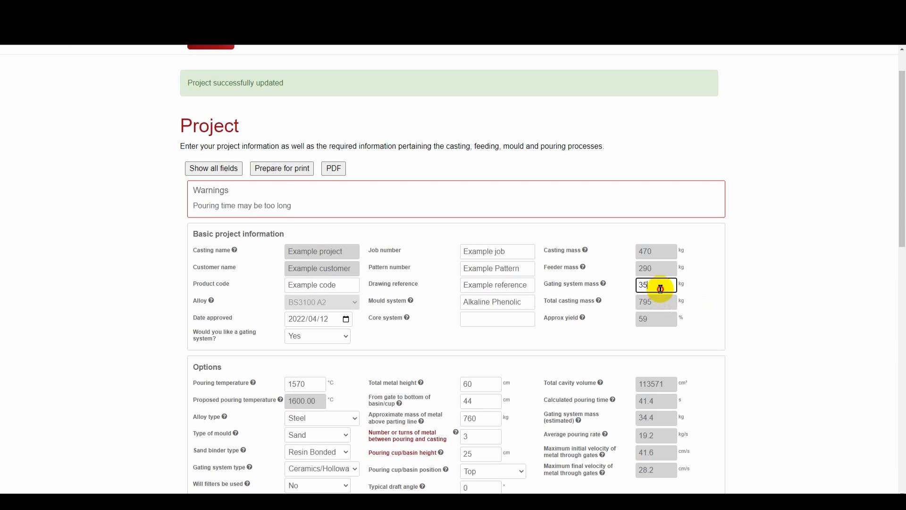
{"action": "scroll", "coordinate": [736, 311], "scroll_direction": "down", "scroll_amount": 2}
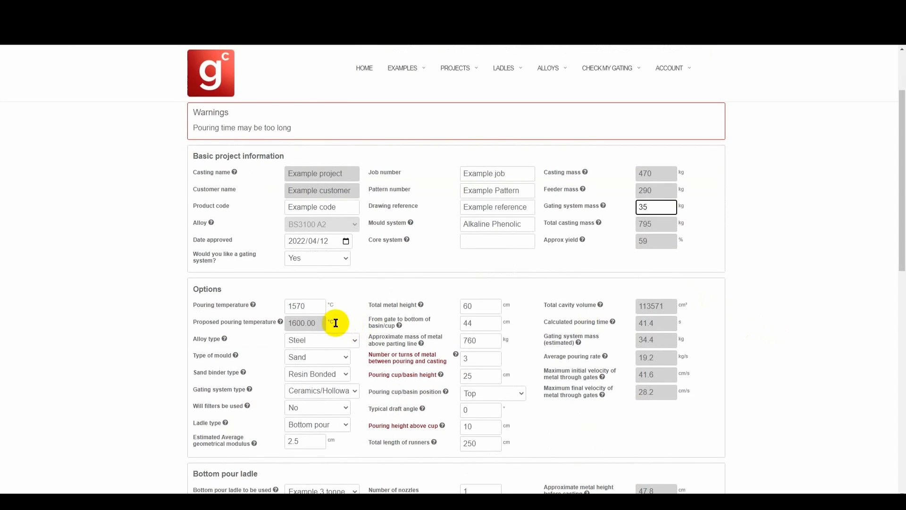
{"action": "left_click", "coordinate": [317, 325]}
{"action": "left_click_drag", "start_coordinate": [317, 325], "coordinate": [287, 324]}
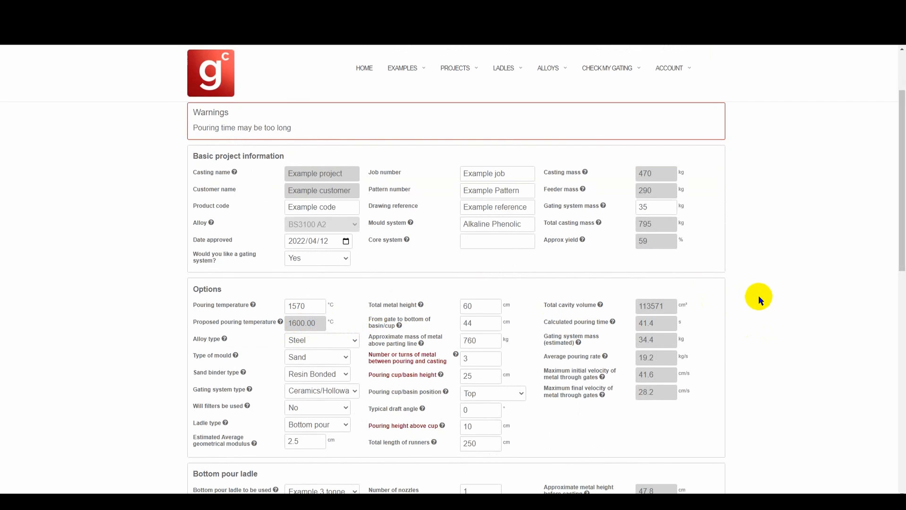
{"action": "scroll", "coordinate": [764, 302], "scroll_direction": "down", "scroll_amount": 2}
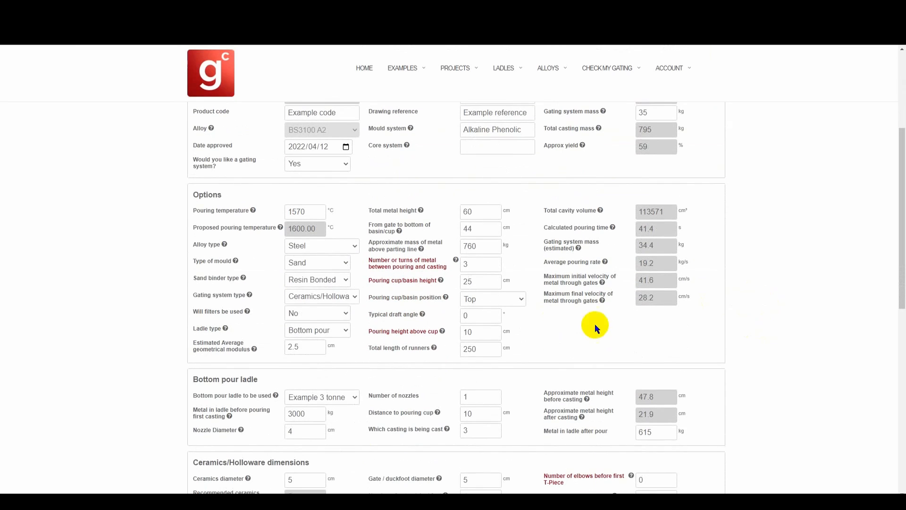
Step: Set the bottom pour ladle's nozzle diameter to 5 cm
{"action": "left_click", "coordinate": [291, 433]}
{"action": "type", "text": "5"}
{"action": "key", "text": "Tab"}
{"action": "key", "text": "Tab"}
{"action": "key", "text": "Tab"}
Step: Set the ceramics diameter and gate/duckfoot diameter to 6 cm and submit the project
{"action": "double_click", "coordinate": [299, 479]}
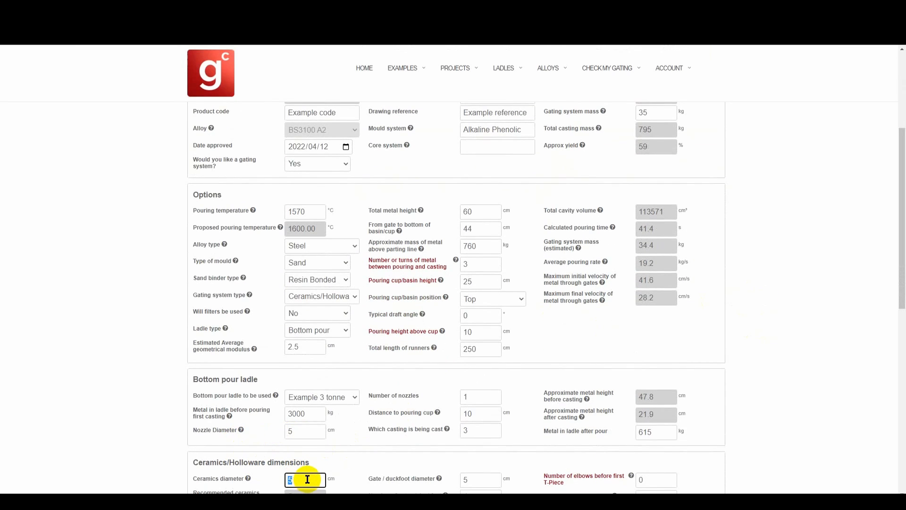
{"action": "type", "text": "6"}
{"action": "key", "text": "Tab"}
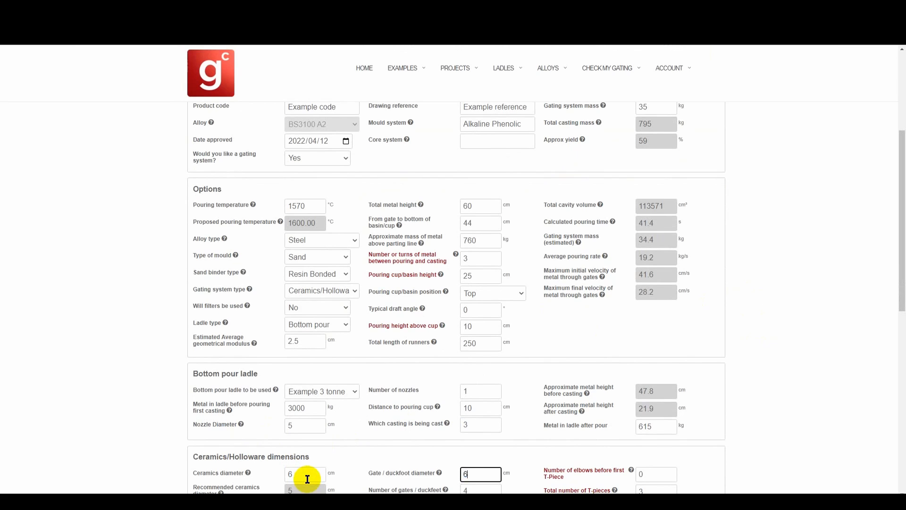
{"action": "scroll", "coordinate": [340, 463], "scroll_direction": "down", "scroll_amount": 3}
{"action": "left_click", "coordinate": [262, 479]}
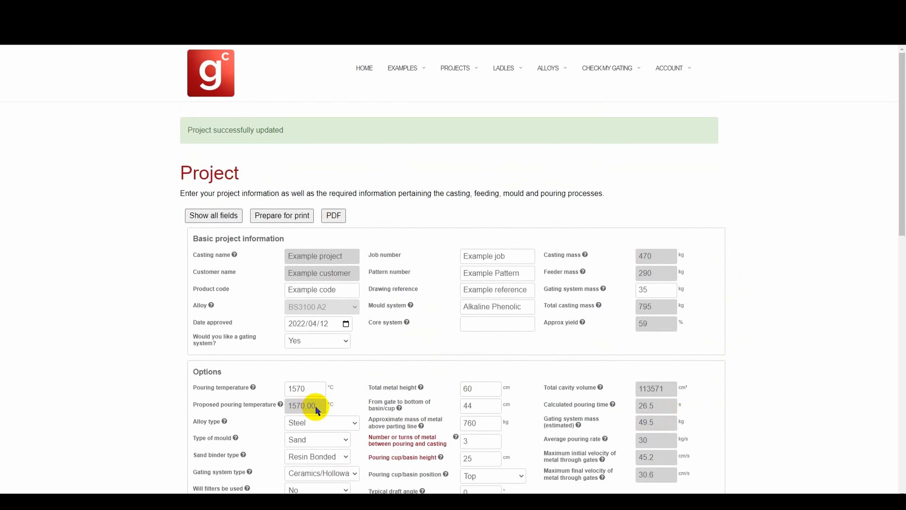
Step: Set the gating system mass to 50 kg
{"action": "double_click", "coordinate": [658, 289]}
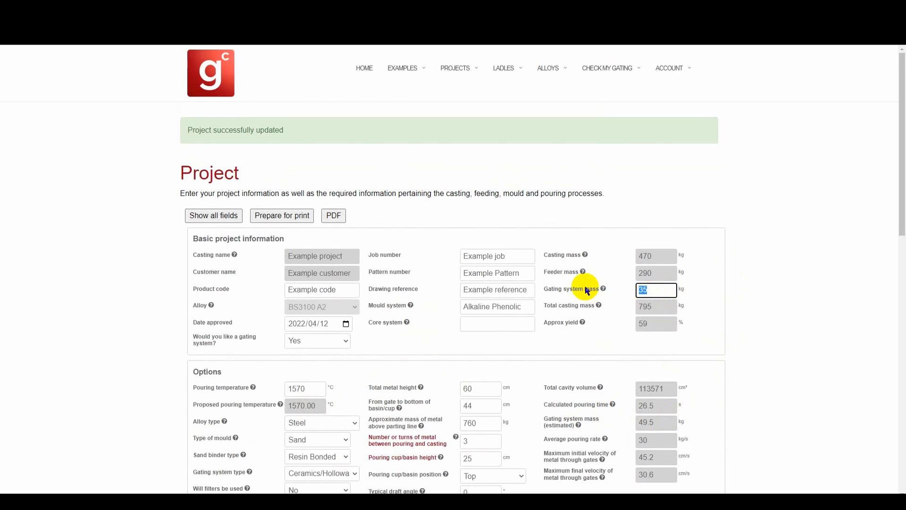
{"action": "type", "text": "50"}
{"action": "left_click", "coordinate": [154, 412]}
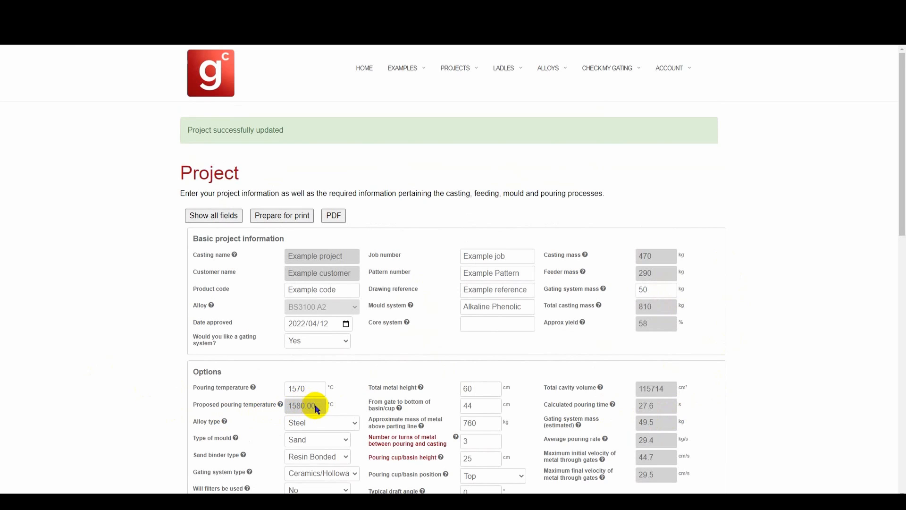
Step: Set the casting being cast back to 1 and submit the project
{"action": "left_click_drag", "start_coordinate": [326, 406], "coordinate": [286, 409]}
{"action": "scroll", "coordinate": [326, 424], "scroll_direction": "down", "scroll_amount": 6}
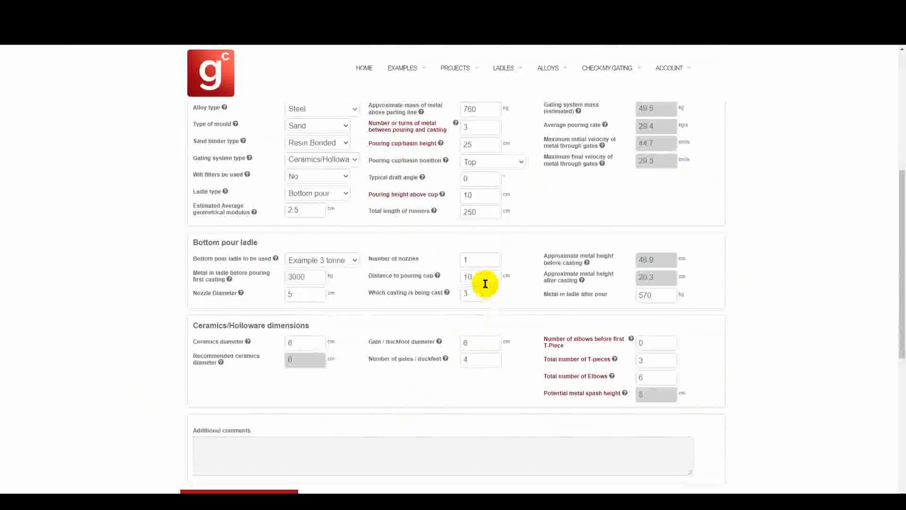
{"action": "double_click", "coordinate": [481, 294]}
{"action": "type", "text": "1"}
{"action": "key", "text": "Return"}
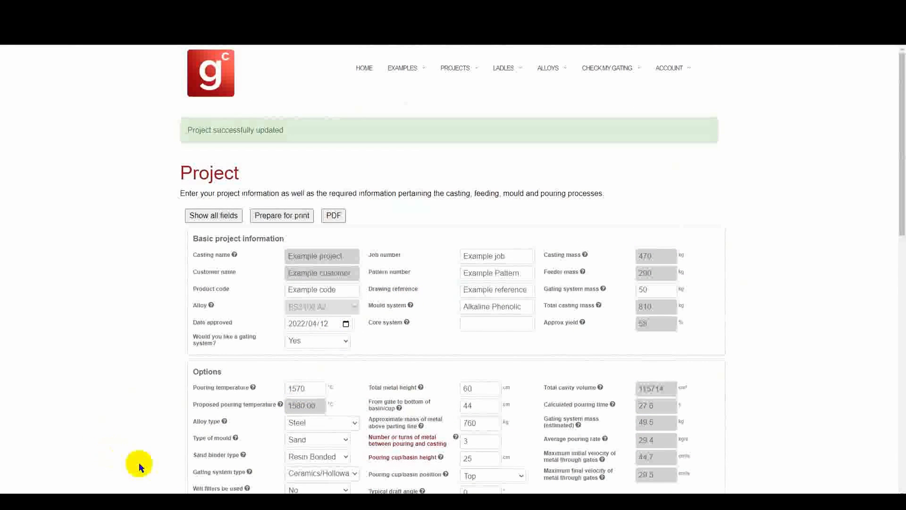
Step: Set the pouring temperature to 1580 °C
{"action": "left_click", "coordinate": [322, 411]}
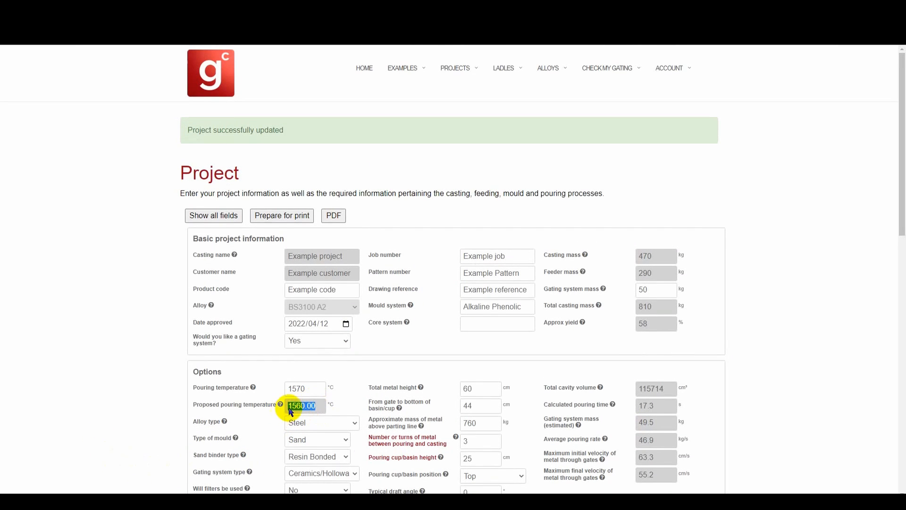
{"action": "double_click", "coordinate": [302, 389]}
{"action": "type", "text": "15"}
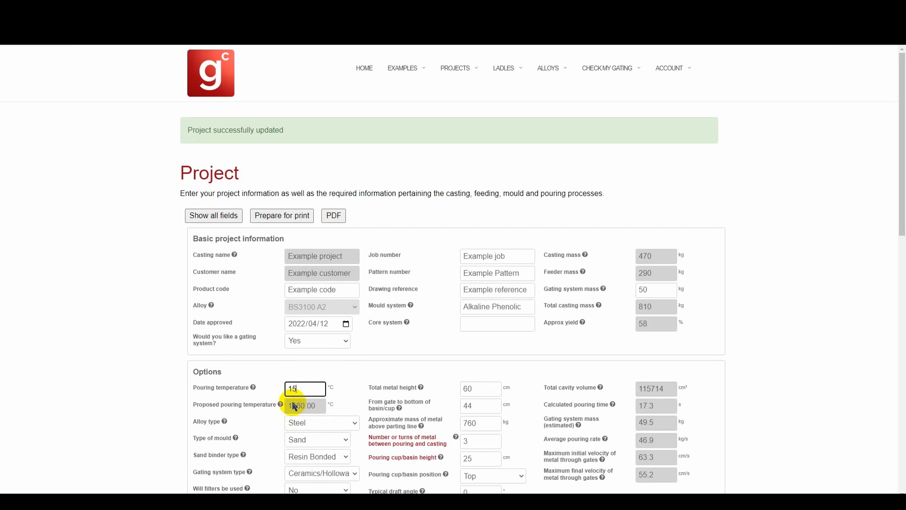
{"action": "type", "text": "80"}
{"action": "key", "text": "Tab"}
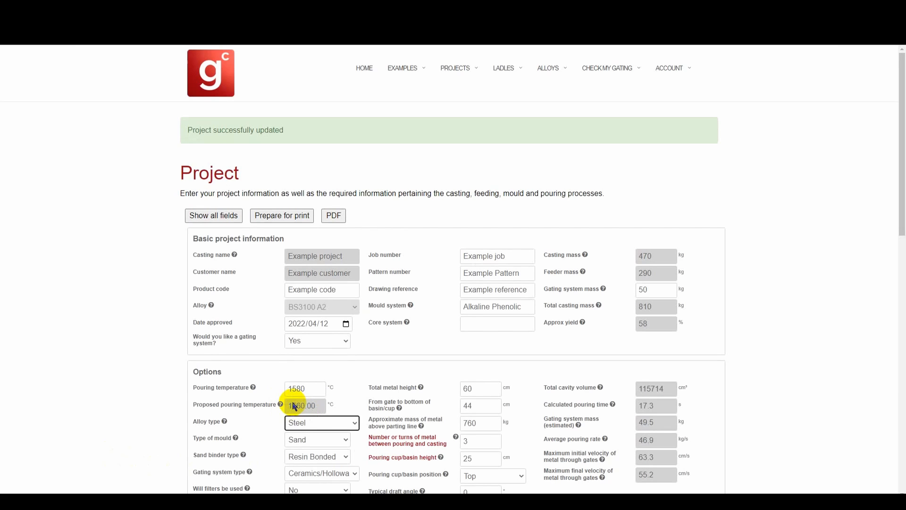
Step: Add the comment "Cast the first casting at 1580C" and submit the project
{"action": "scroll", "coordinate": [290, 404], "scroll_direction": "down", "scroll_amount": 4}
{"action": "scroll", "coordinate": [578, 246], "scroll_direction": "up", "scroll_amount": 1}
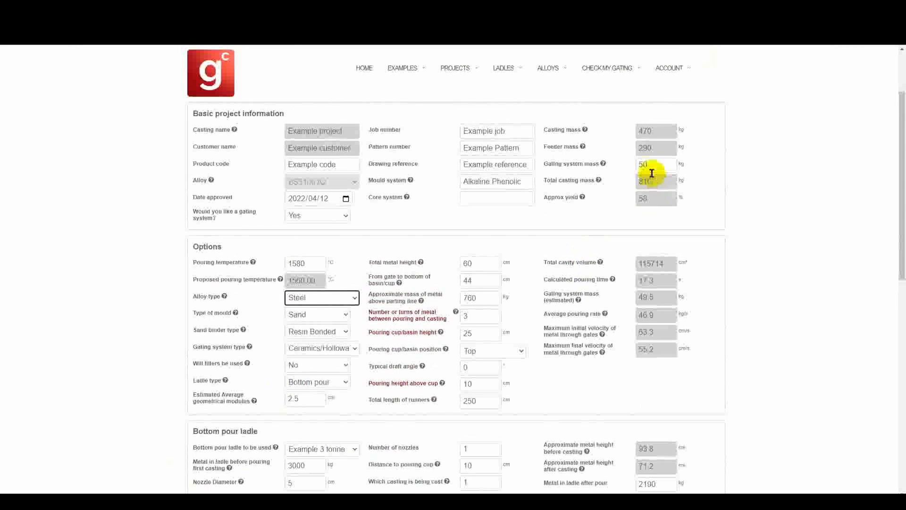
{"action": "left_click", "coordinate": [643, 165]}
{"action": "scroll", "coordinate": [484, 297], "scroll_direction": "down", "scroll_amount": 3}
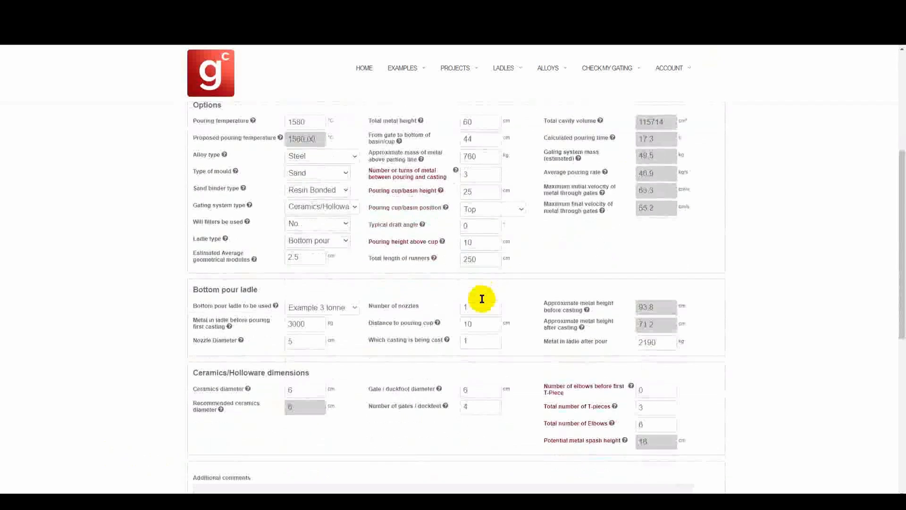
{"action": "scroll", "coordinate": [481, 299], "scroll_direction": "down", "scroll_amount": 1}
{"action": "left_click", "coordinate": [247, 455]}
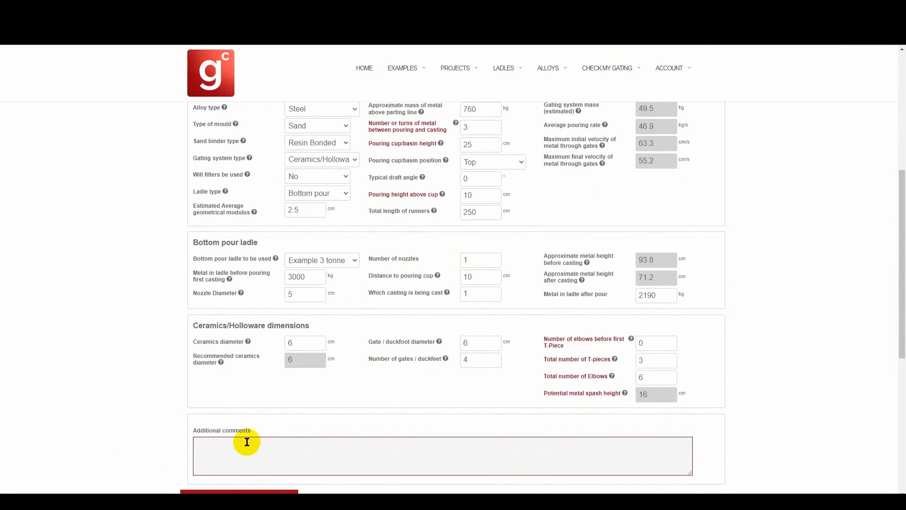
{"action": "type", "text": "Cast th"}
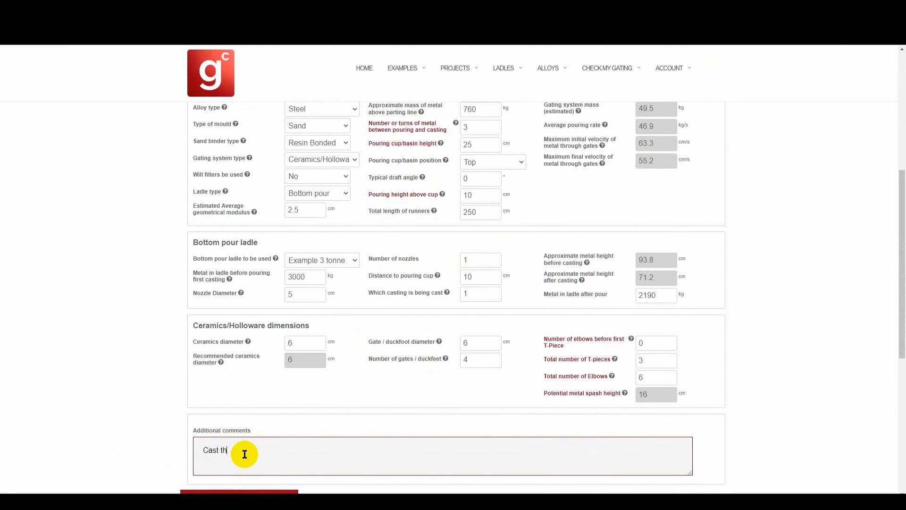
{"action": "type", "text": "e first casting at 1580C"}
{"action": "scroll", "coordinate": [244, 453], "scroll_direction": "down", "scroll_amount": 1}
{"action": "left_click", "coordinate": [239, 456]}
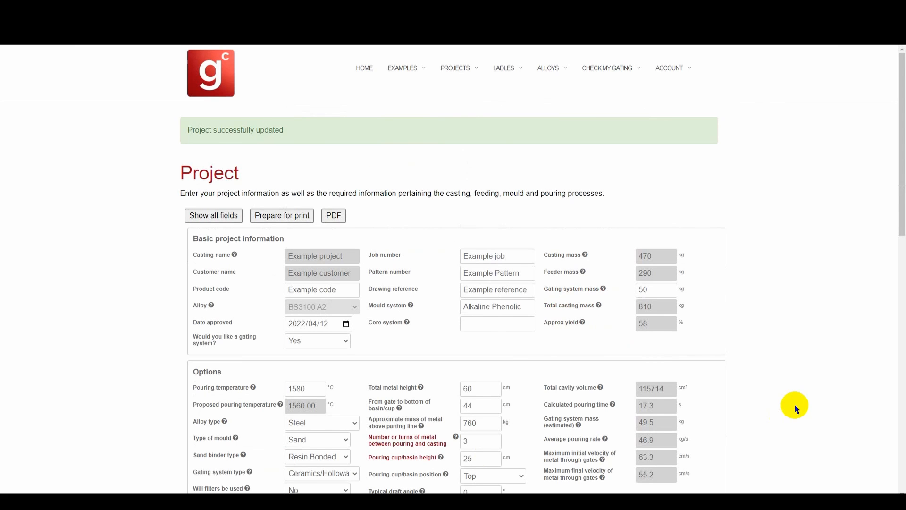
Step: Review the calculated velocities and the potential metal splash height explanation
{"action": "scroll", "coordinate": [792, 409], "scroll_direction": "down", "scroll_amount": 4}
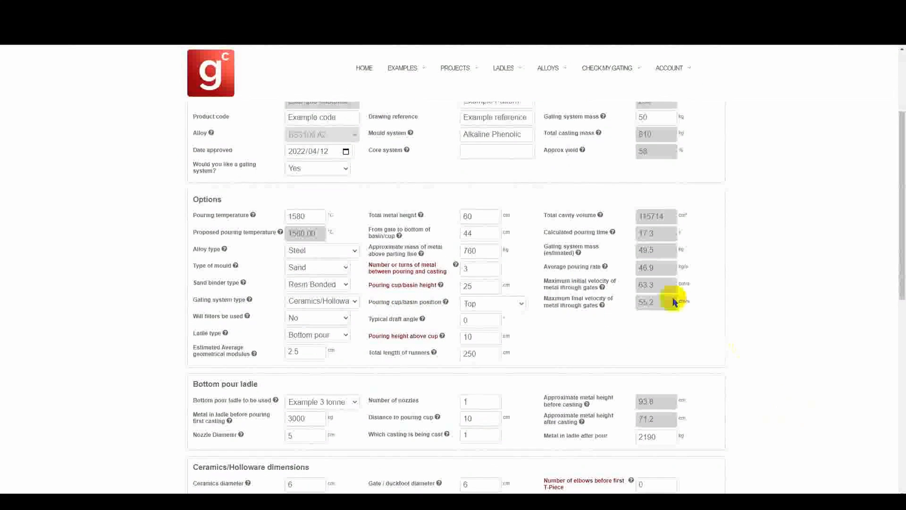
{"action": "left_click_drag", "start_coordinate": [657, 286], "coordinate": [668, 303]}
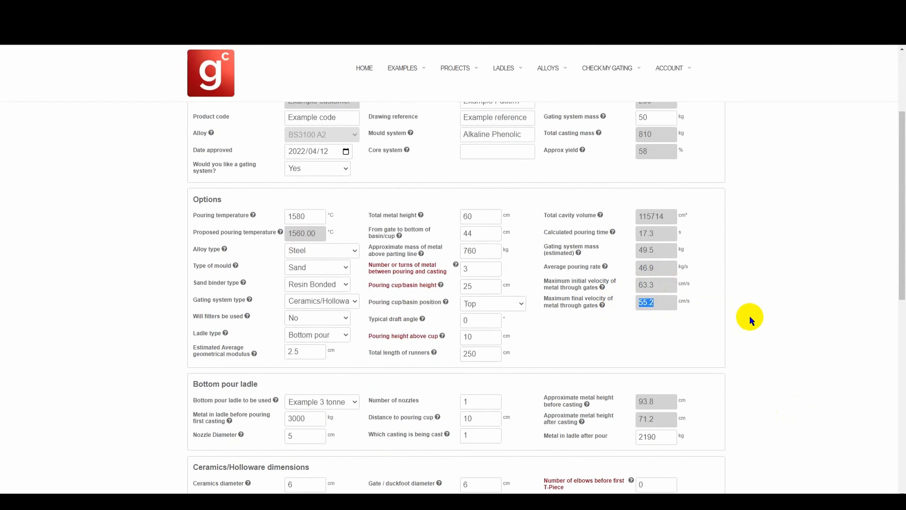
{"action": "scroll", "coordinate": [749, 316], "scroll_direction": "down", "scroll_amount": 2}
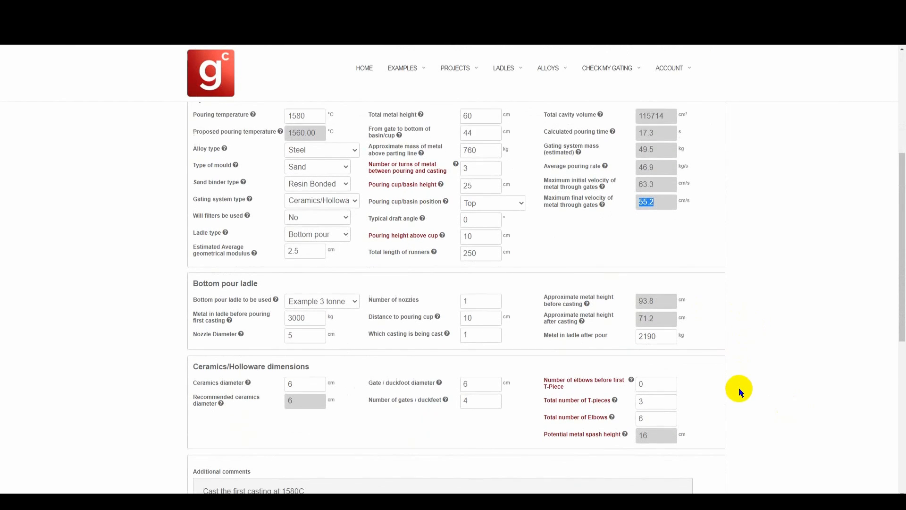
{"action": "scroll", "coordinate": [738, 387], "scroll_direction": "down", "scroll_amount": 1}
{"action": "mouse_move", "coordinate": [589, 398]}
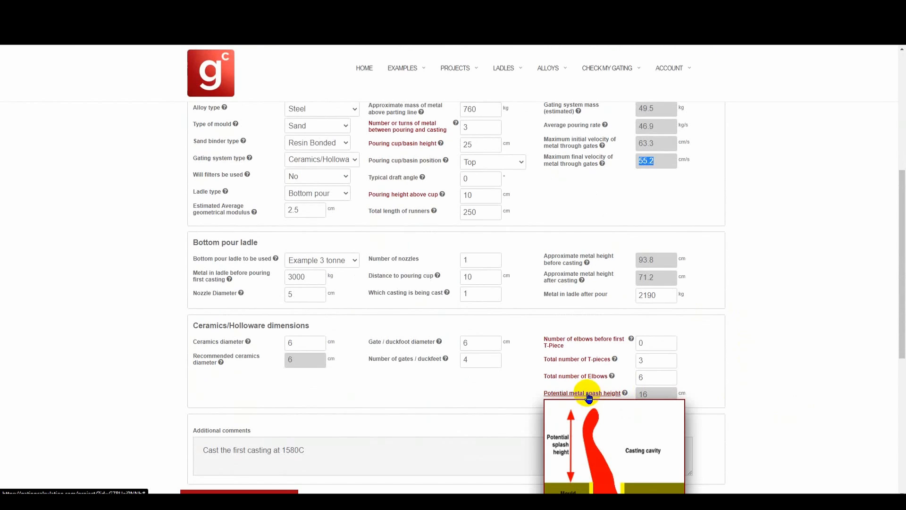
{"action": "scroll", "coordinate": [588, 398], "scroll_direction": "down", "scroll_amount": 2}
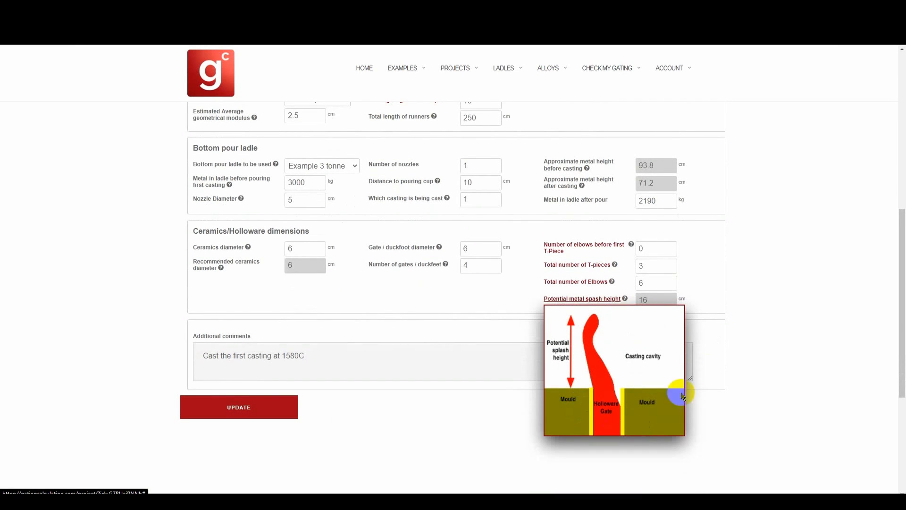
{"action": "left_click_drag", "start_coordinate": [656, 303], "coordinate": [641, 304]}
{"action": "left_click", "coordinate": [754, 295]}
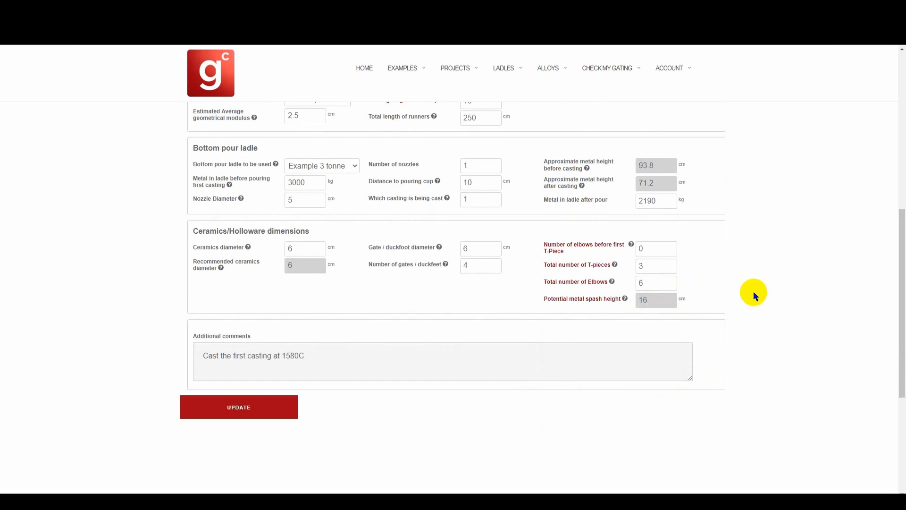